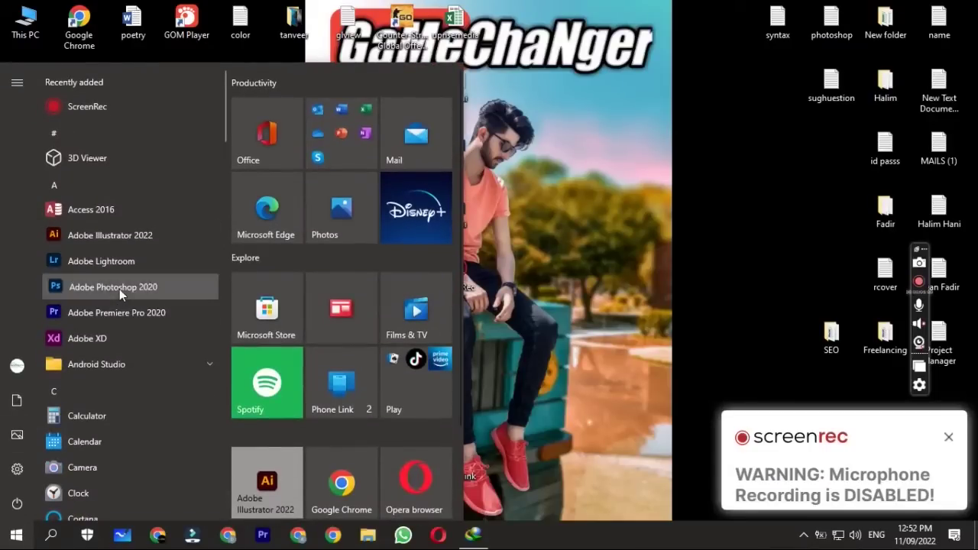
- Launch Adobe Photoshop 2020 from the Start menu's recently added list
left_click(120, 289)
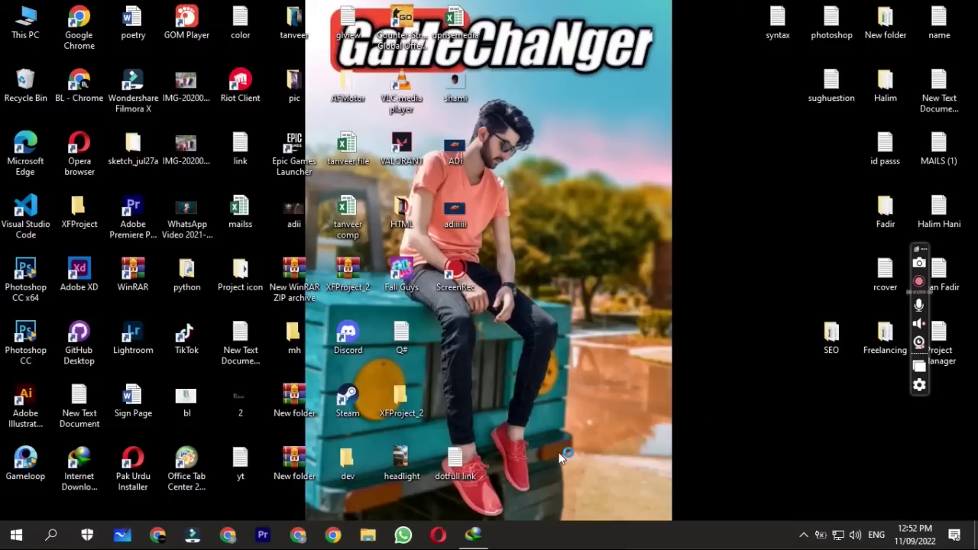
left_click(806, 535)
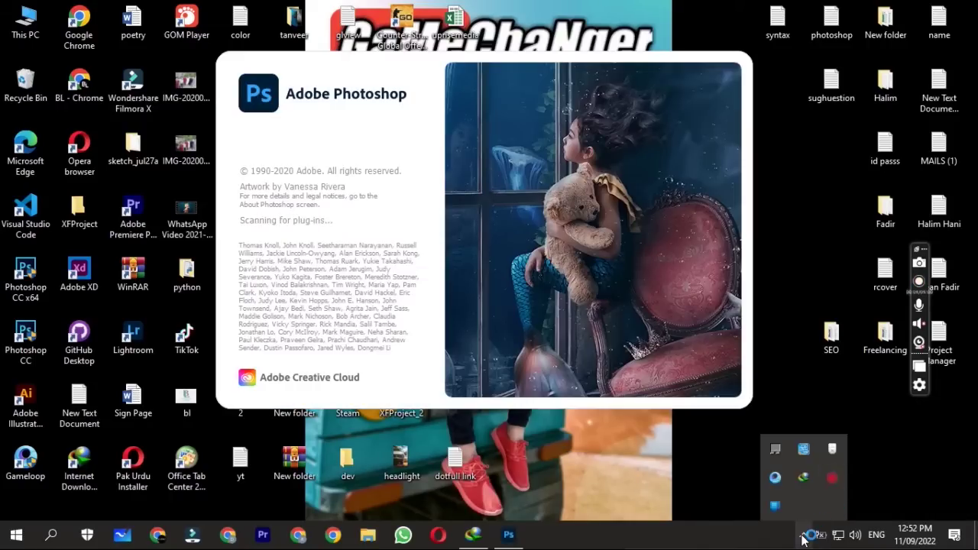
- Repair the missing Creative Cloud component so Photoshop loads to its Home screen
left_click(804, 538)
mouse_move(925, 267)
left_mouse_down()
mouse_move(952, 318)
mouse_move(969, 402)
left_mouse_up()
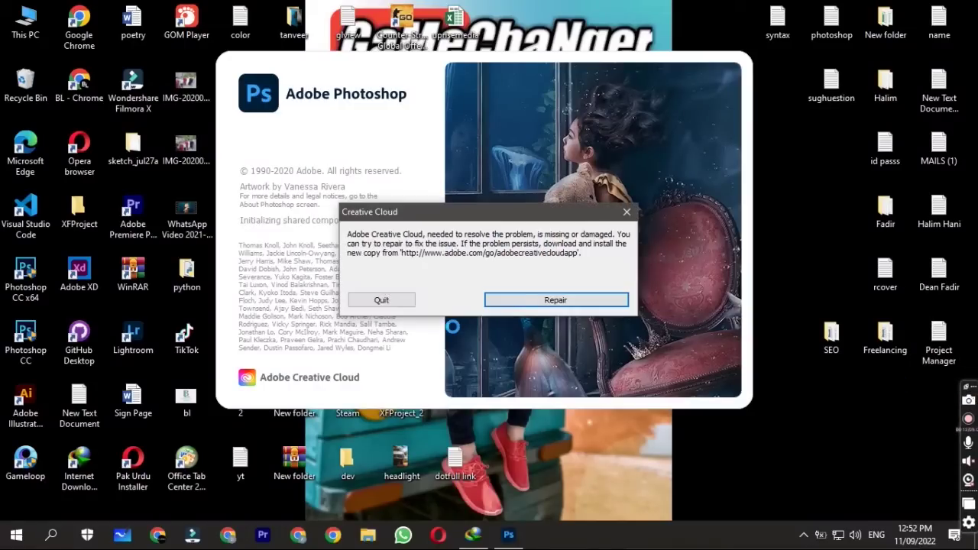
left_click(554, 299)
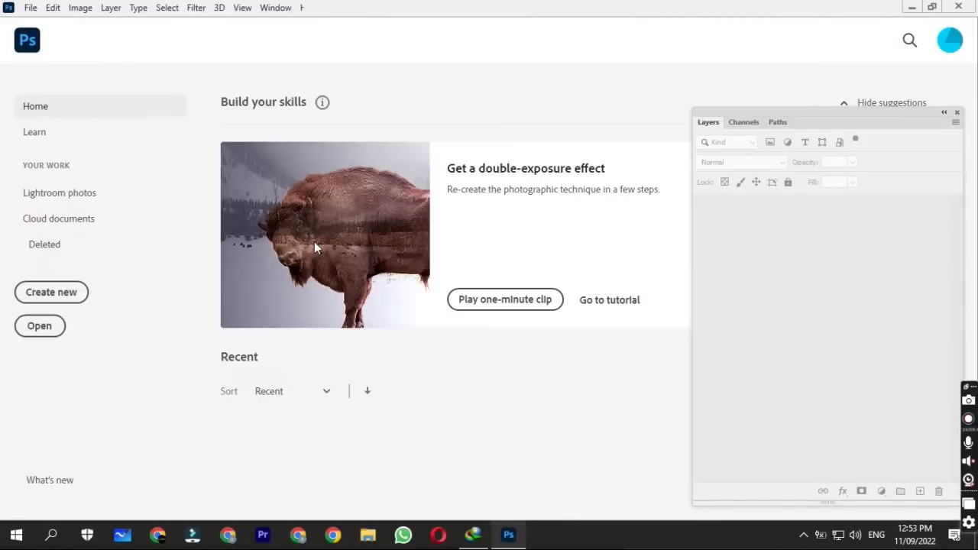
- Create a new blank document and unlock its Background layer
left_click(59, 293)
key("Escape")
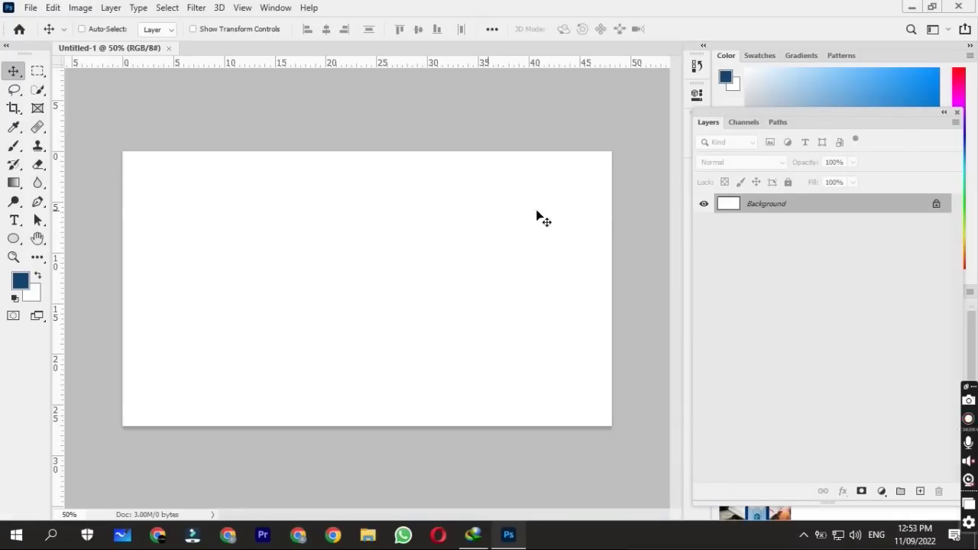
left_click(937, 203)
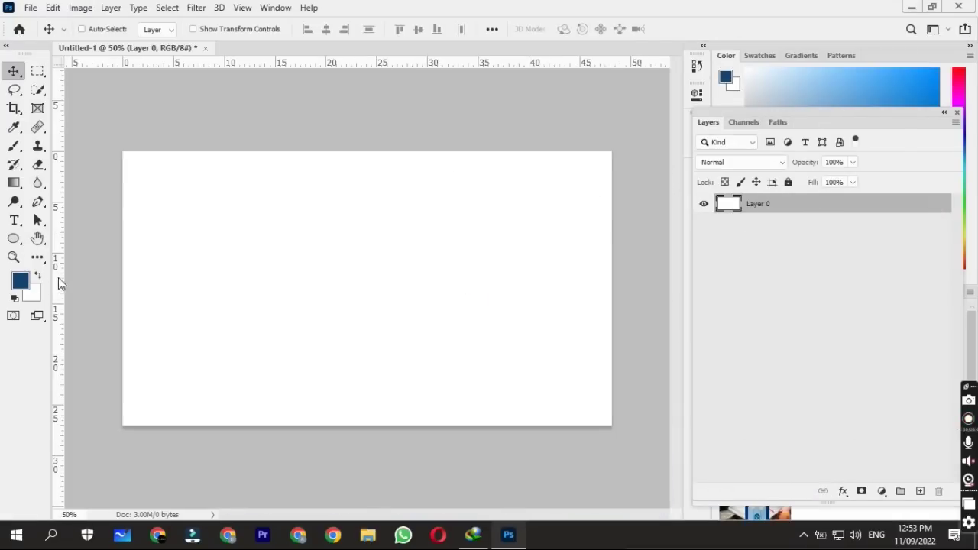
- Paint the whole canvas navy #021a41 and add an empty Layer 1 above
left_click(23, 282)
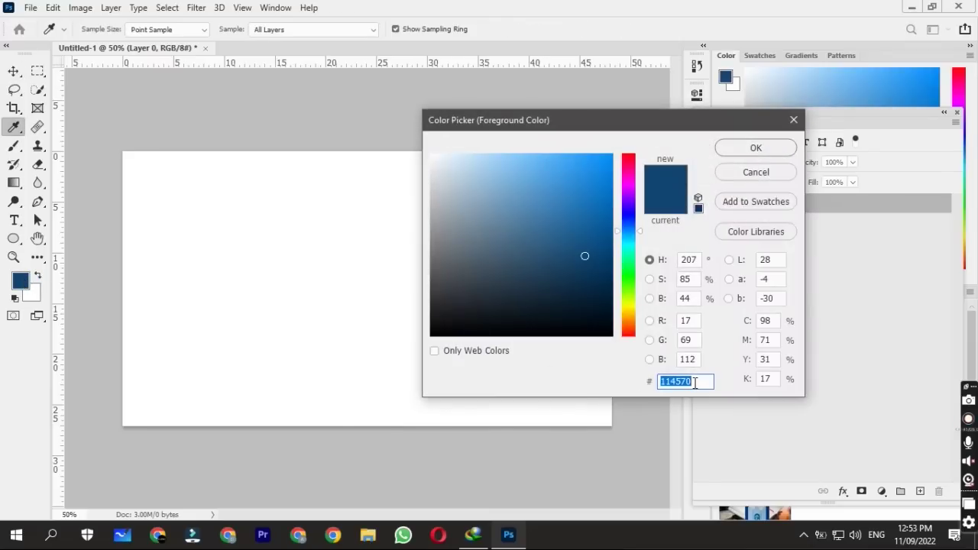
type("0")
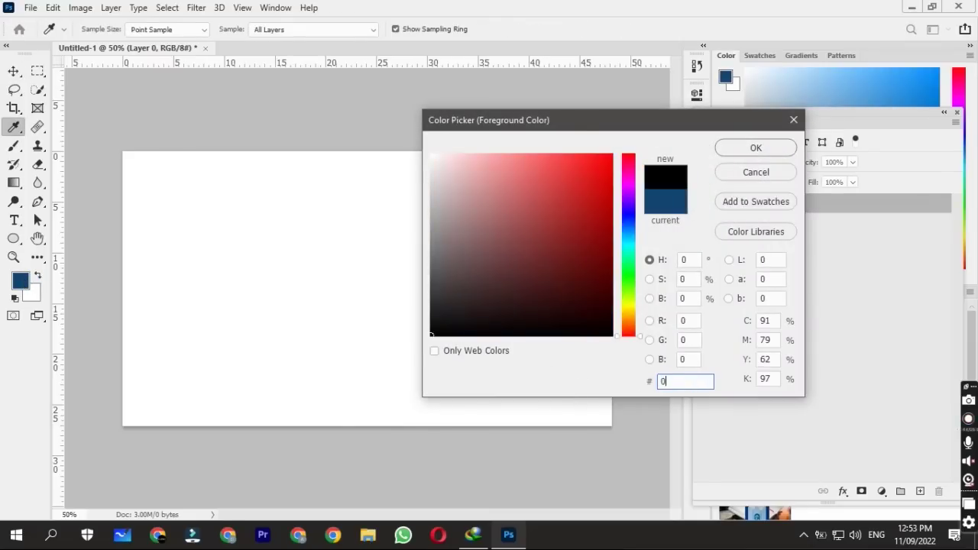
type("21a")
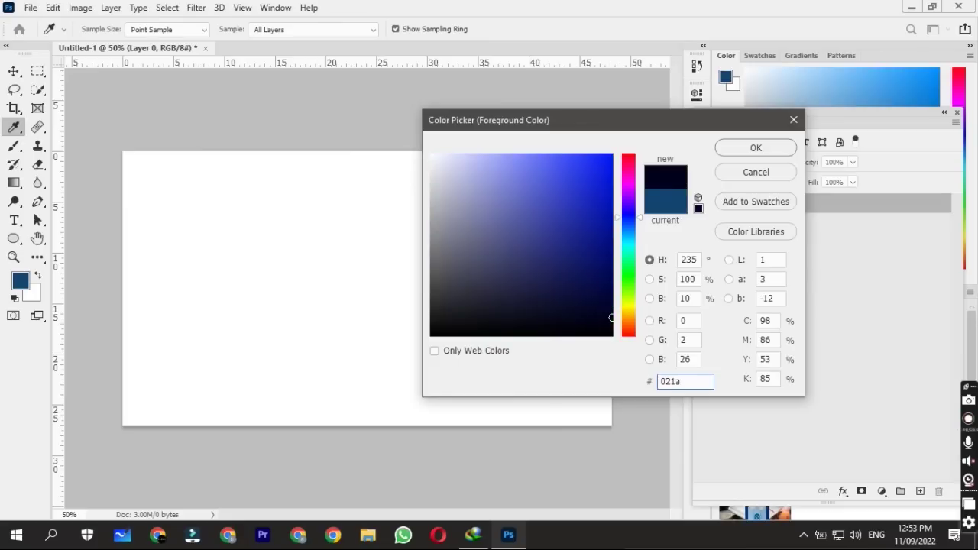
type("41")
left_click(786, 152)
key("v")
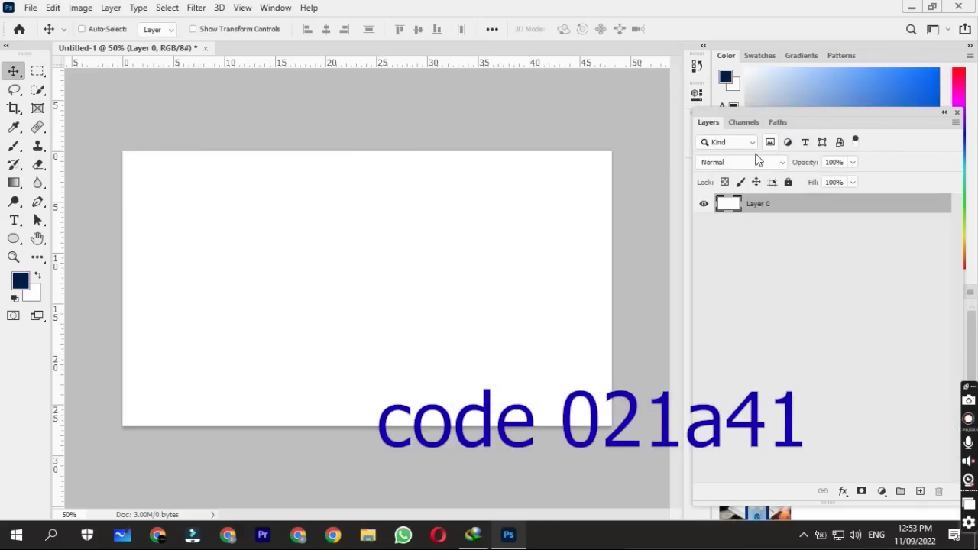
left_click(14, 146)
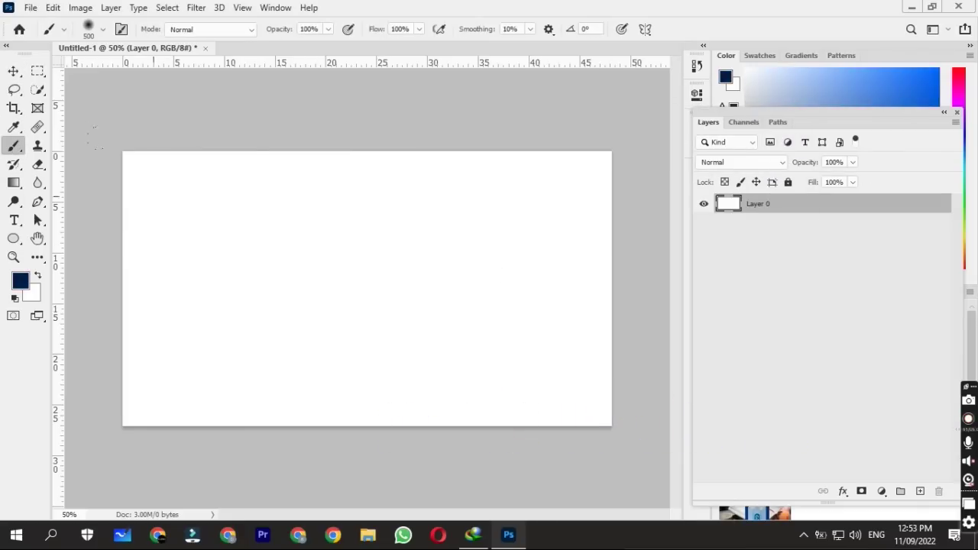
left_click_drag(477, 163, 74, 281)
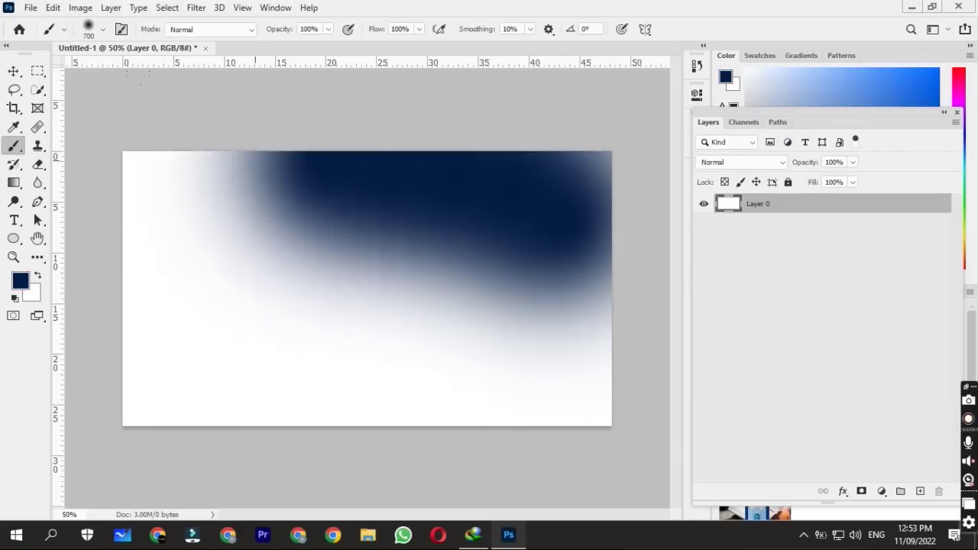
left_click_drag(165, 297, 217, 263)
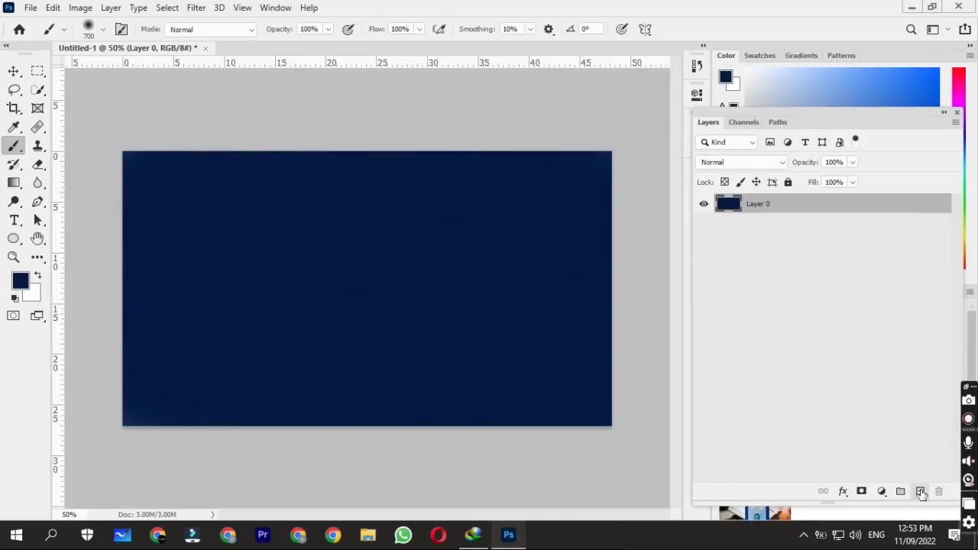
left_click(920, 492)
- Set the foreground colour to #114570 and the brush hardness to 0%
left_click(20, 283)
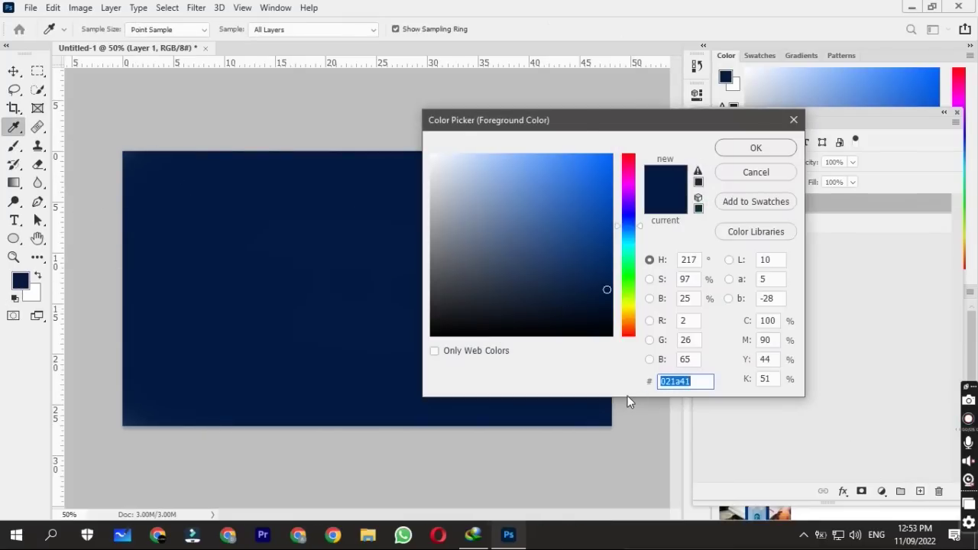
type("1145")
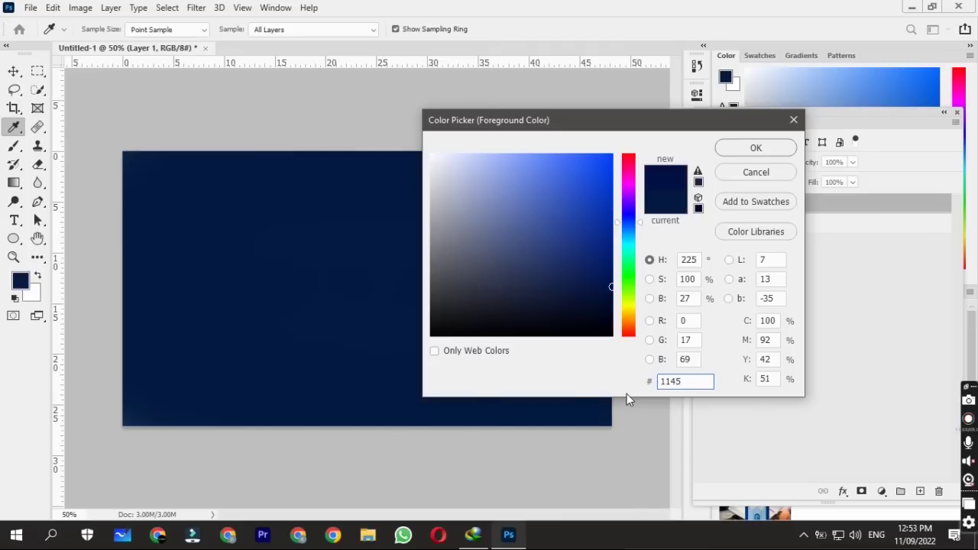
type("70")
left_click(756, 148)
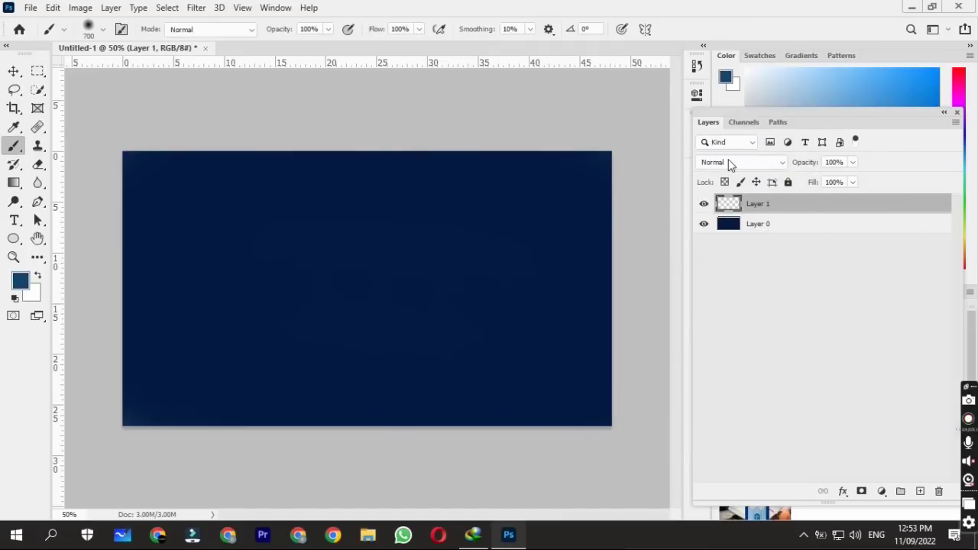
right_click(445, 318)
left_click(485, 339)
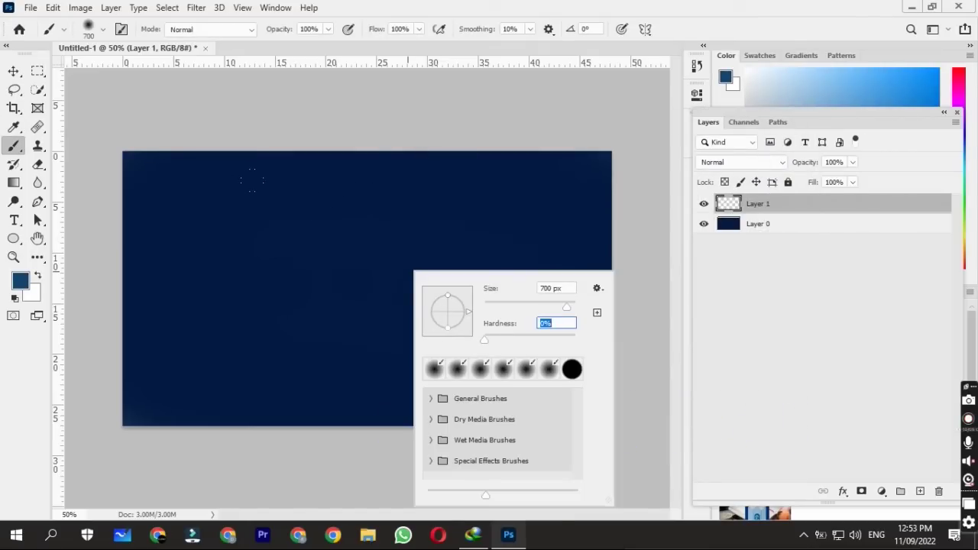
key("Return")
- Paint a soft 9%-opacity light-blue glow at the canvas centre
left_click(367, 263)
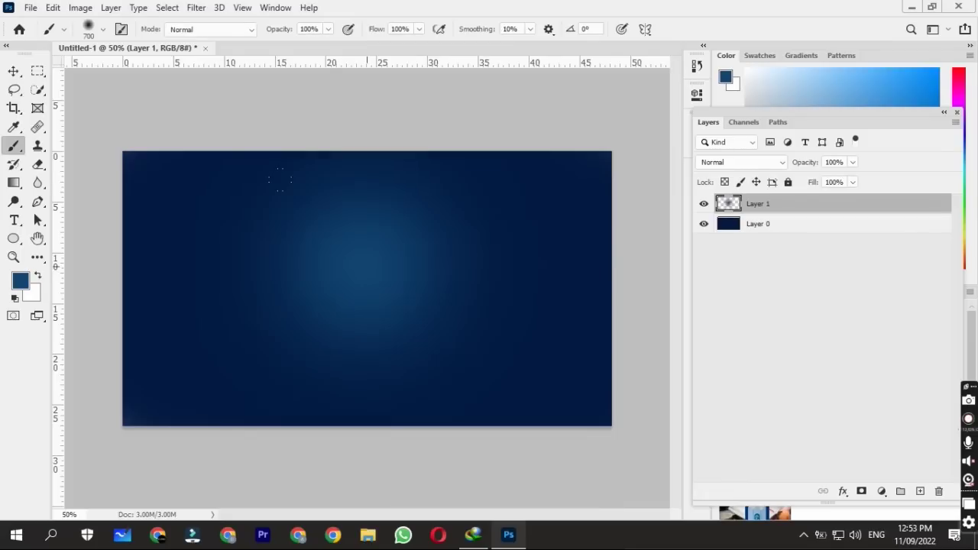
key("ctrl+z")
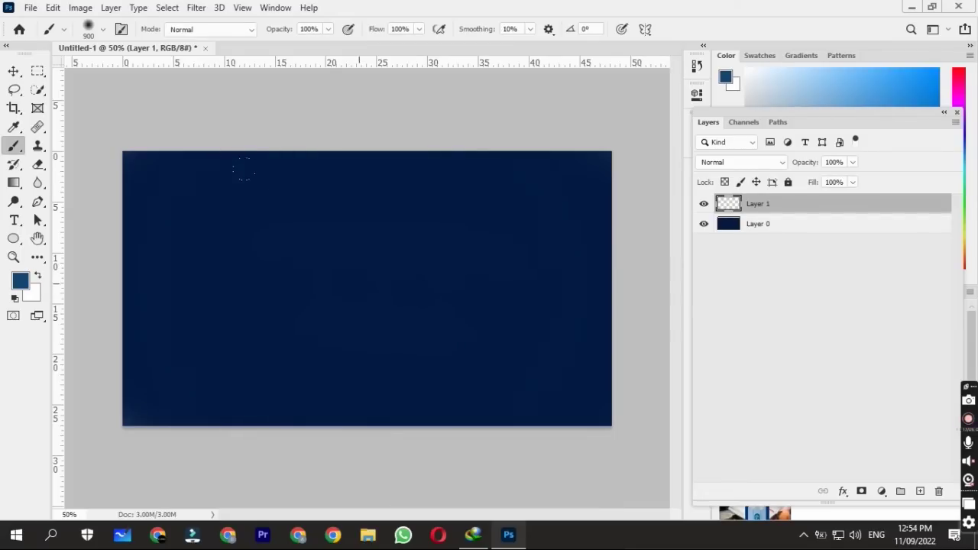
left_click(367, 275)
left_click(328, 29)
left_click_drag(327, 46, 266, 46)
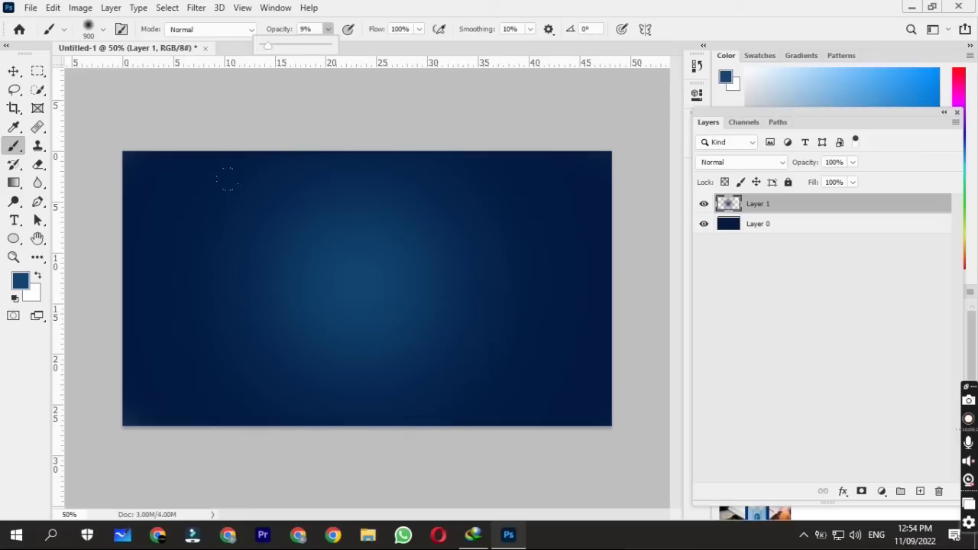
key("Return")
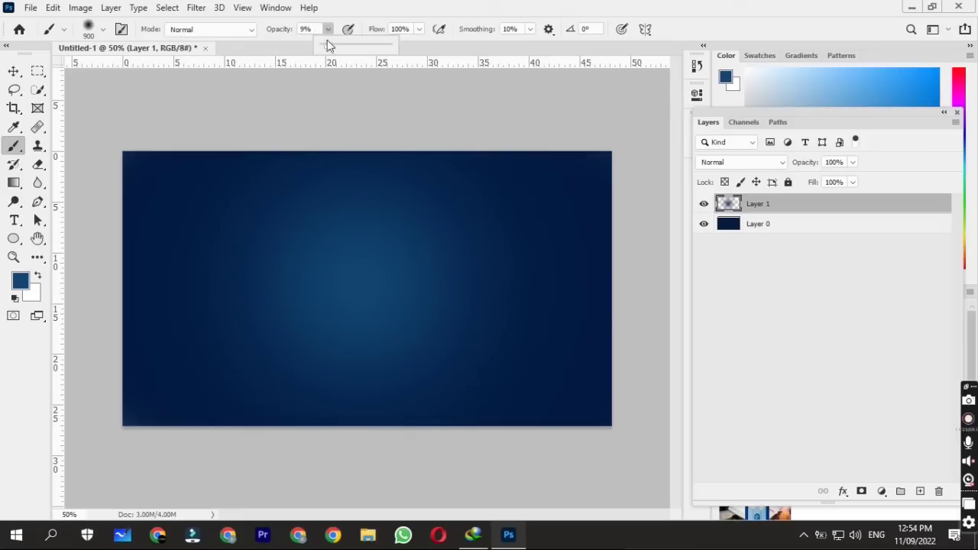
- Apply a 4-pixel Gaussian Blur to the glow layer
left_click(196, 9)
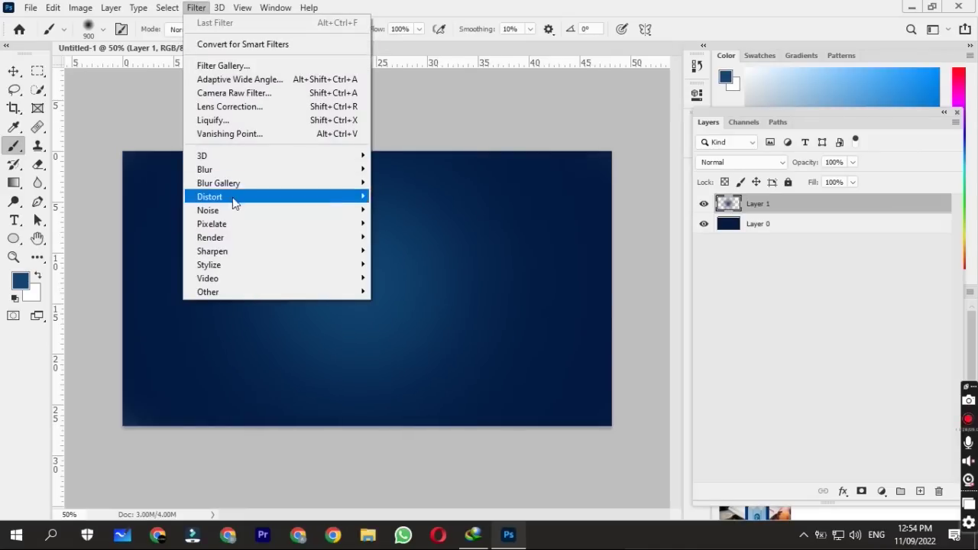
mouse_move(205, 169)
left_click(409, 224)
type("4")
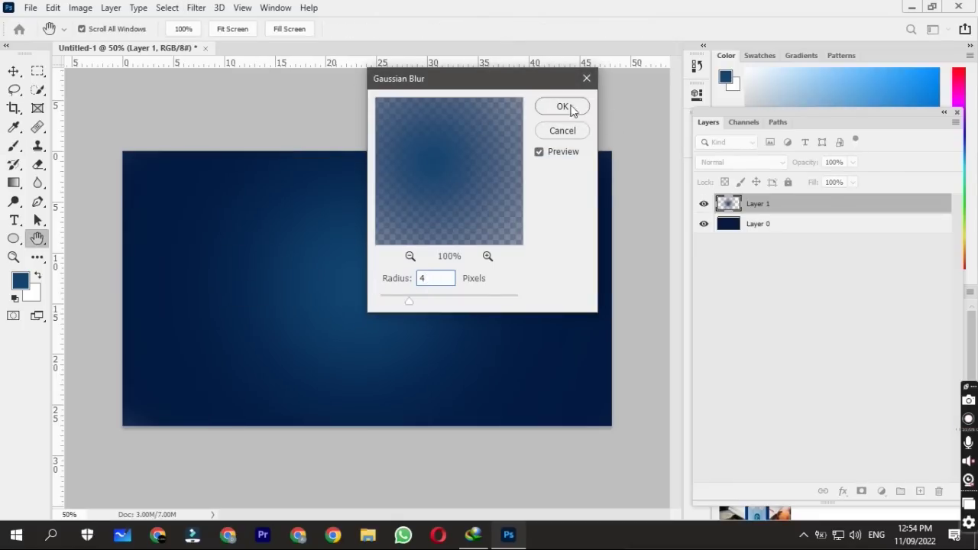
left_click(563, 108)
key("b")
key("ctrl+minus")
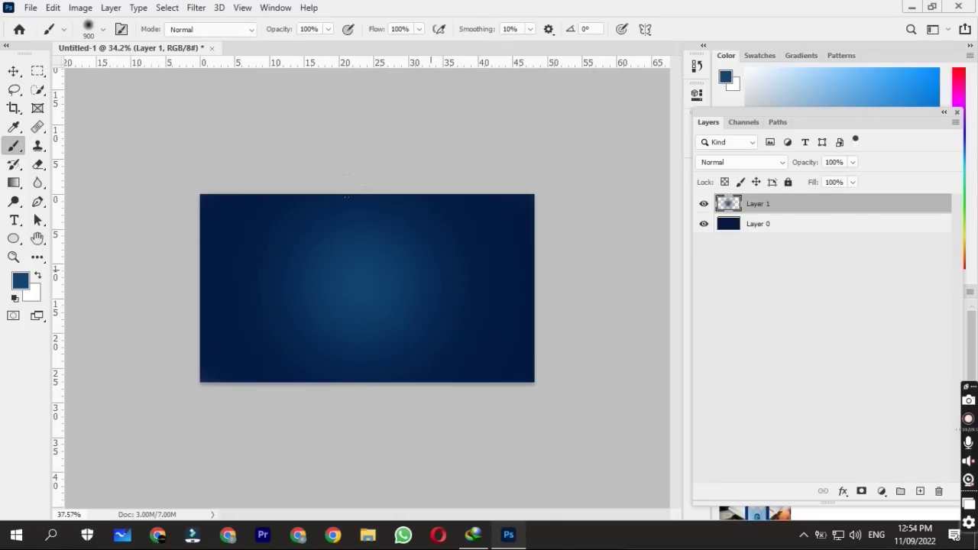
key("ctrl+plus")
key("ctrl+plus")
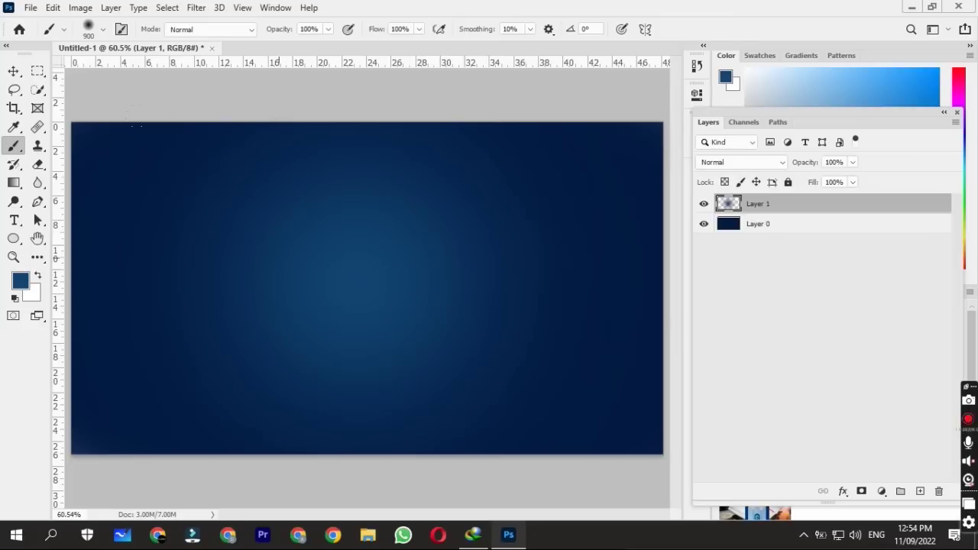
- Set the Type tool font to Thank You So Much
key("t")
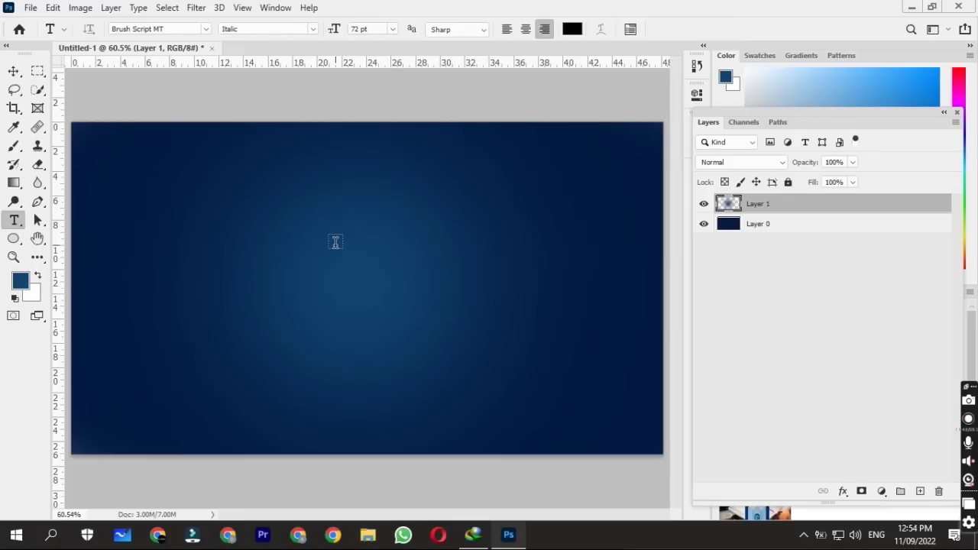
left_click(631, 29)
left_click(582, 138)
type("than")
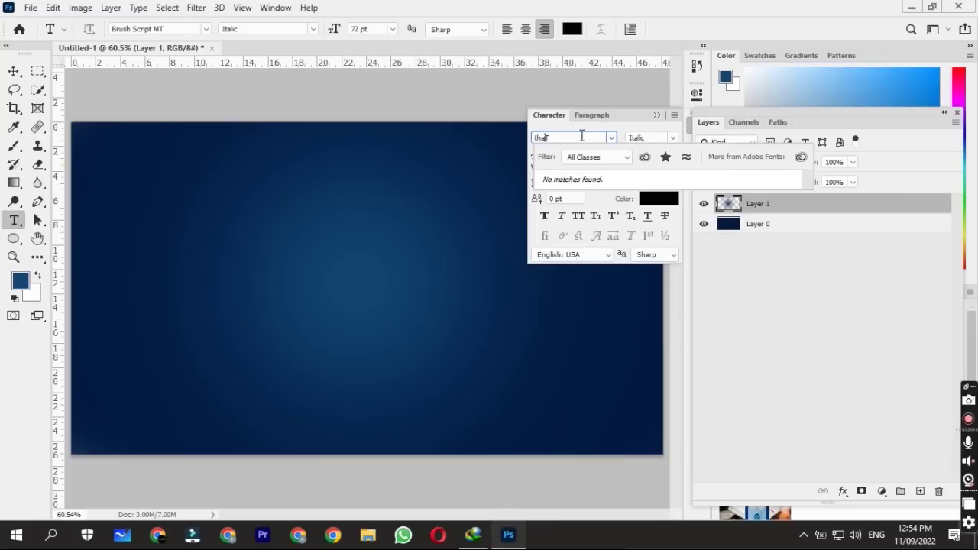
key("BackSpace")
key("BackSpace")
key("BackSpace")
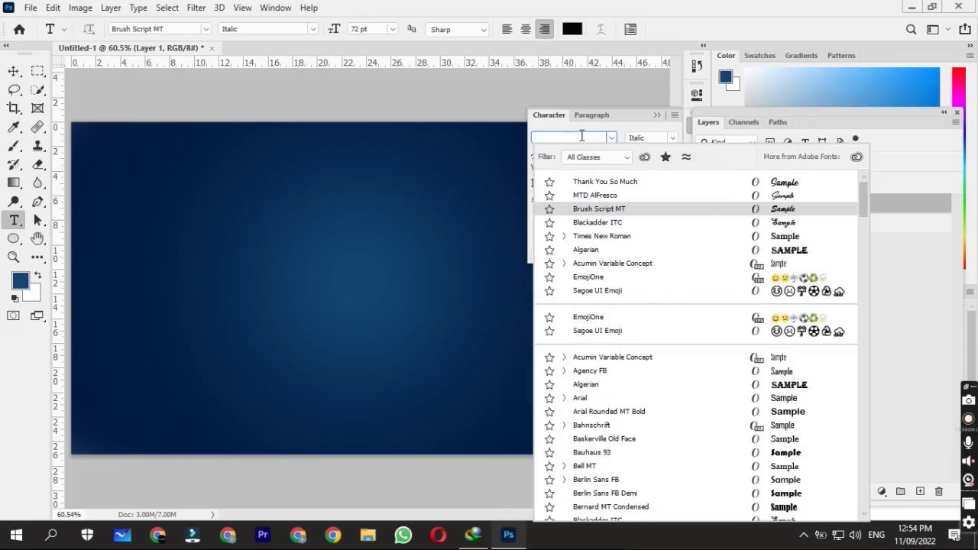
type("tha")
key("Down")
key("Return")
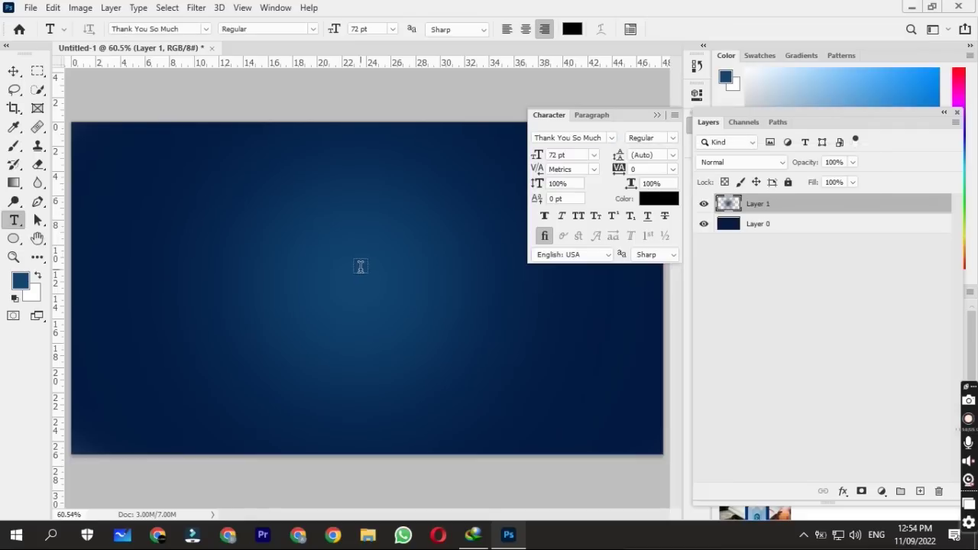
- Type 'ADI' left of the canvas centre and commit it
left_click(631, 29)
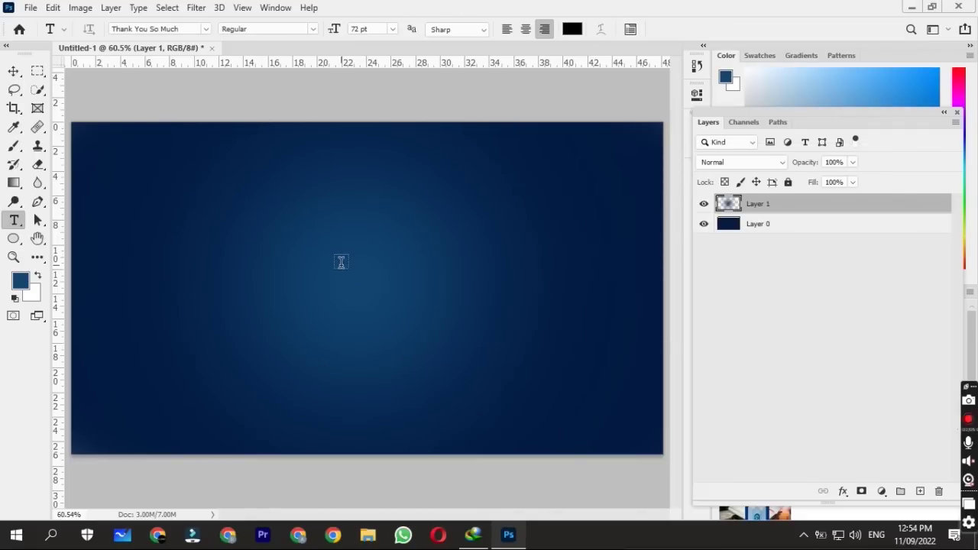
left_click(341, 260)
type("AD")
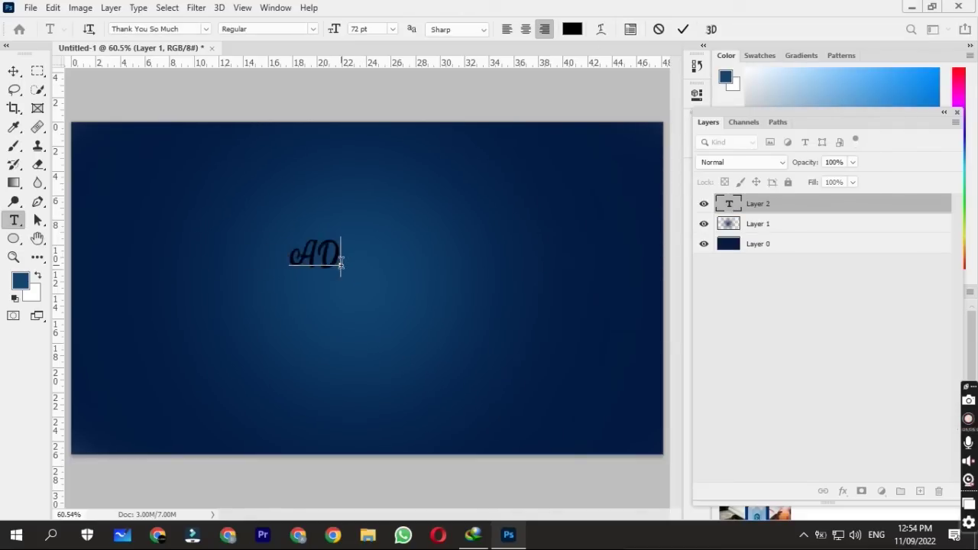
type("I")
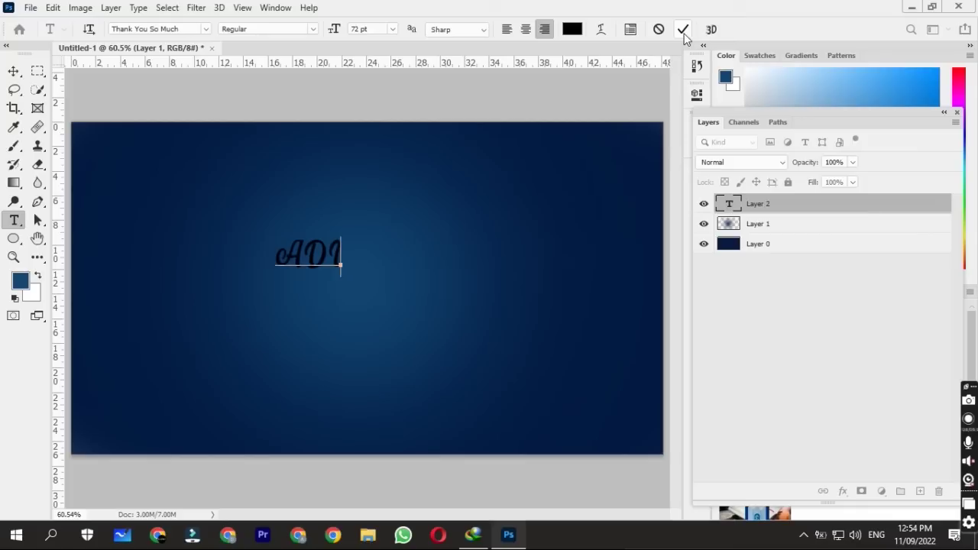
left_click(683, 29)
- Scale the ADI text to about 363% and centre it on the canvas
key("v")
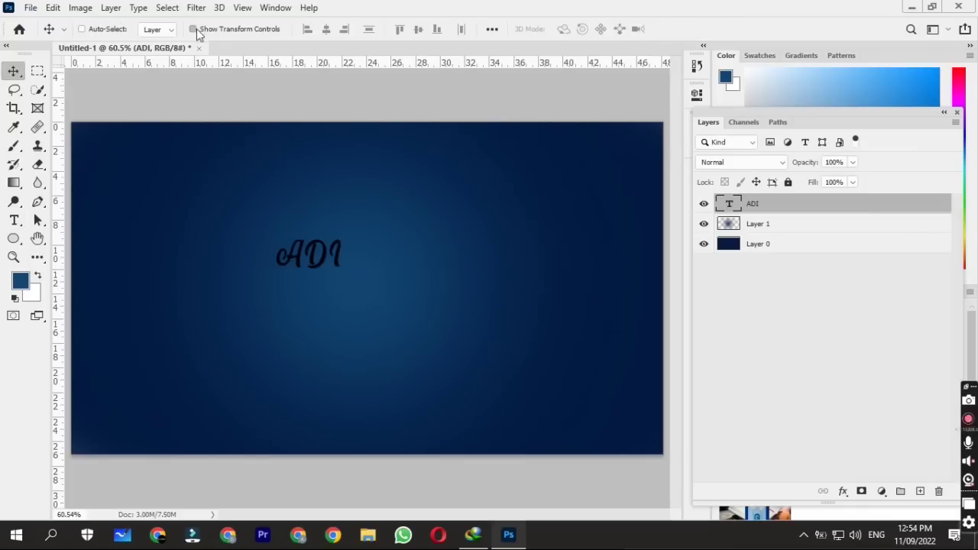
key("ctrl+t")
left_click_drag(341, 253, 512, 257)
left_click_drag(434, 290, 408, 317)
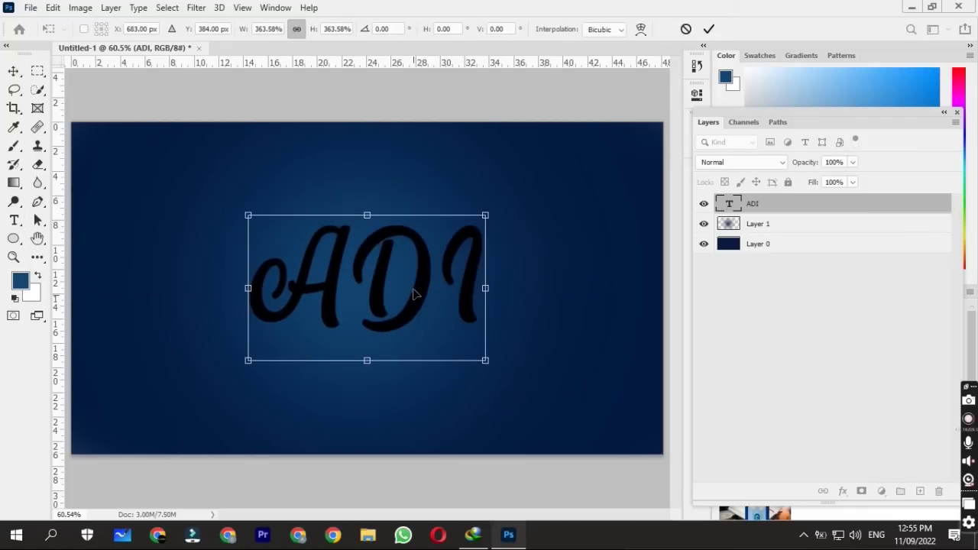
left_click(709, 29)
left_click(769, 244, "shift")
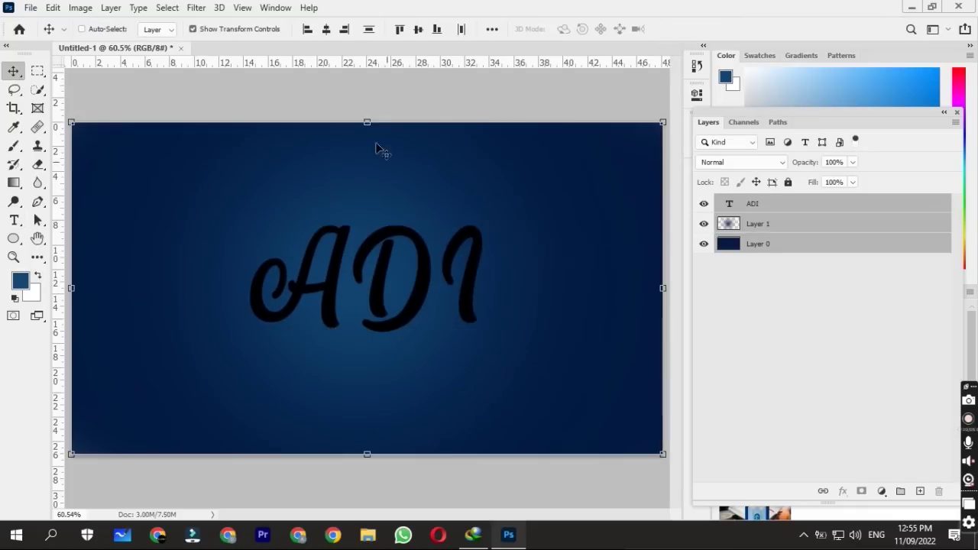
left_click(419, 29)
- Rasterize the ADI type and stack upward-nudged duplicates up to ADI copy 32
left_click(762, 203)
right_click(775, 206)
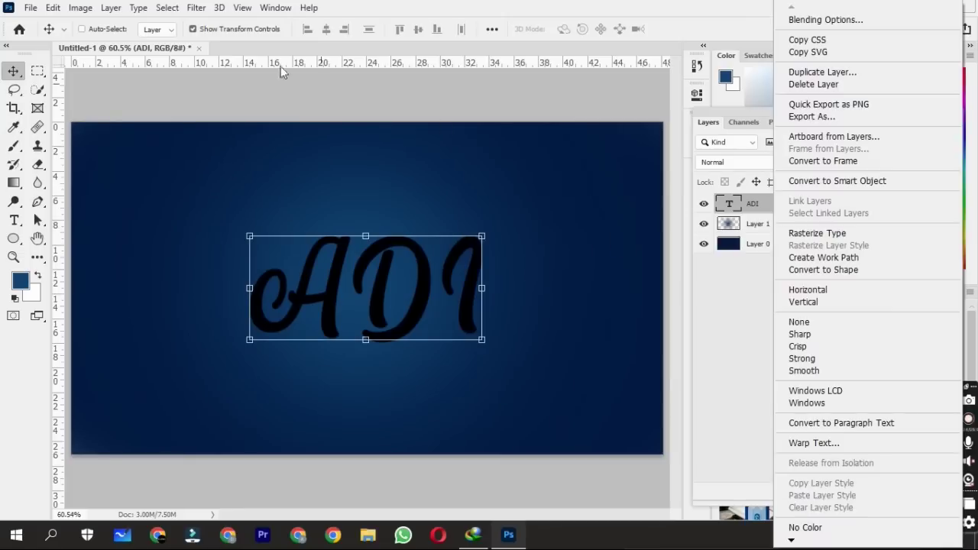
left_click(200, 34)
left_click(194, 29)
right_click(786, 204)
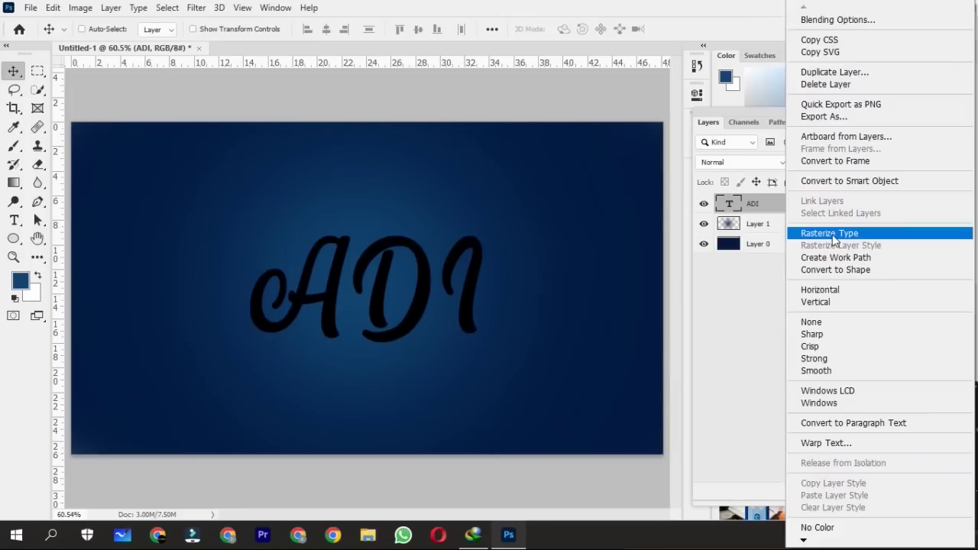
left_click(832, 234)
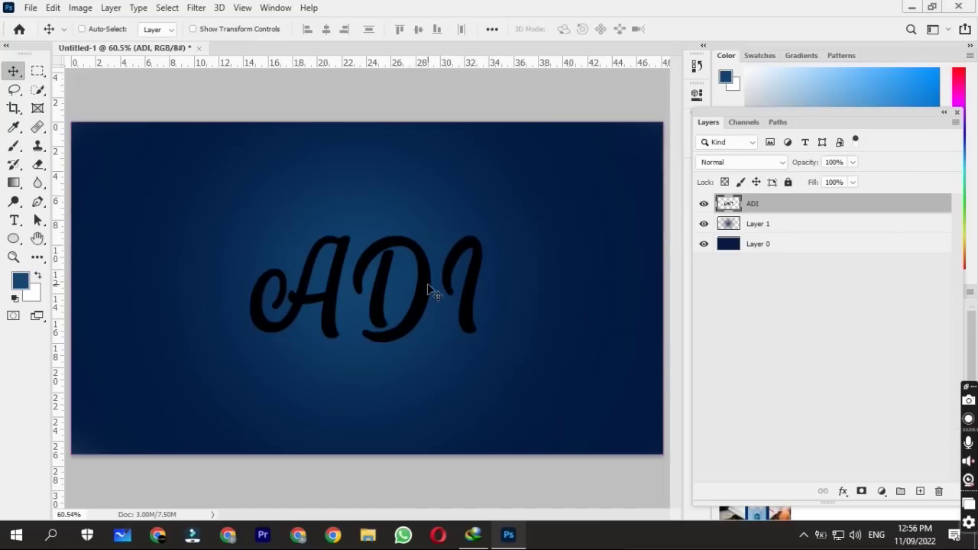
key("alt+Up")
key("alt+Up")
key("alt+Up")
key("alt+Up")
key("alt+Up")
key("alt+Up")
key("alt+Up")
key("alt+Up")
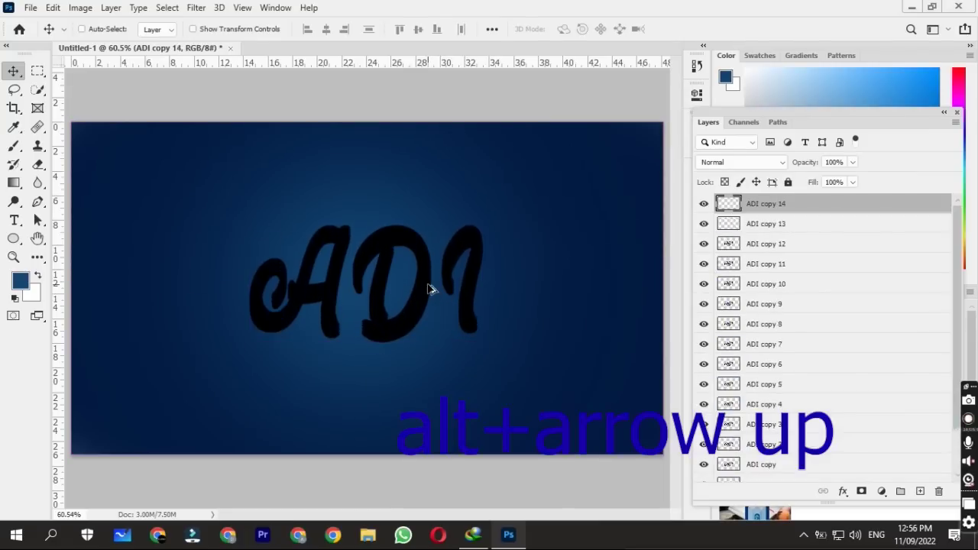
key("alt+Up")
key("alt+Up")
key("alt+Up")
key("alt+Up")
key("alt+Up")
key("alt+Up")
key("alt+Up")
key("alt+Up")
key("alt+Up")
key("alt+Up")
key("alt+Up")
key("alt+Up")
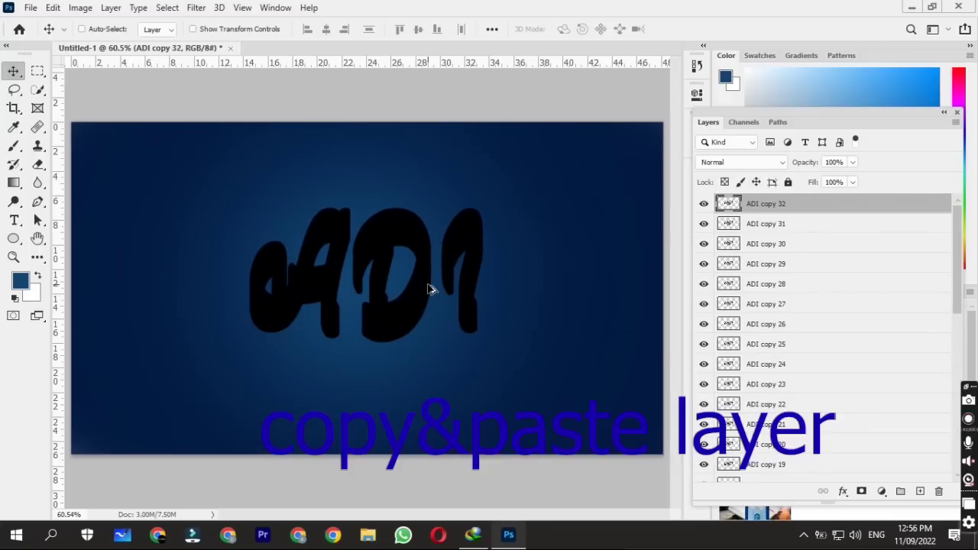
left_click(810, 223)
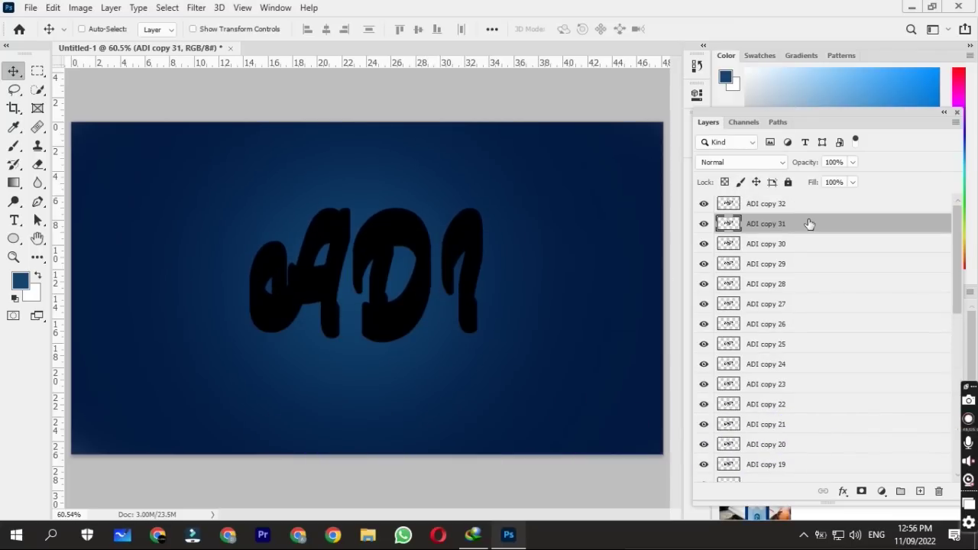
- Add Bevel & Emboss size 8 and a #e33601 orange-red Color Overlay to ADI copy 31
double_click(820, 224)
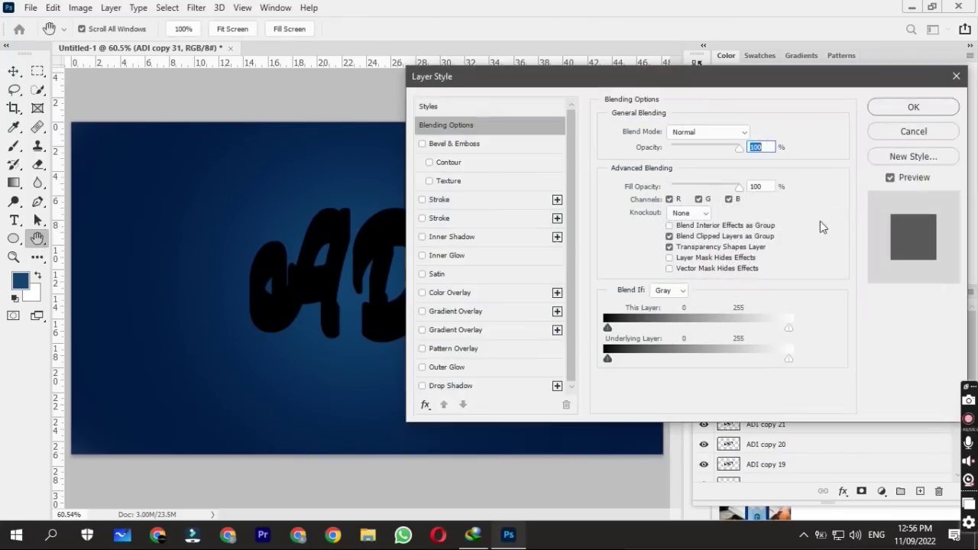
left_click(422, 144)
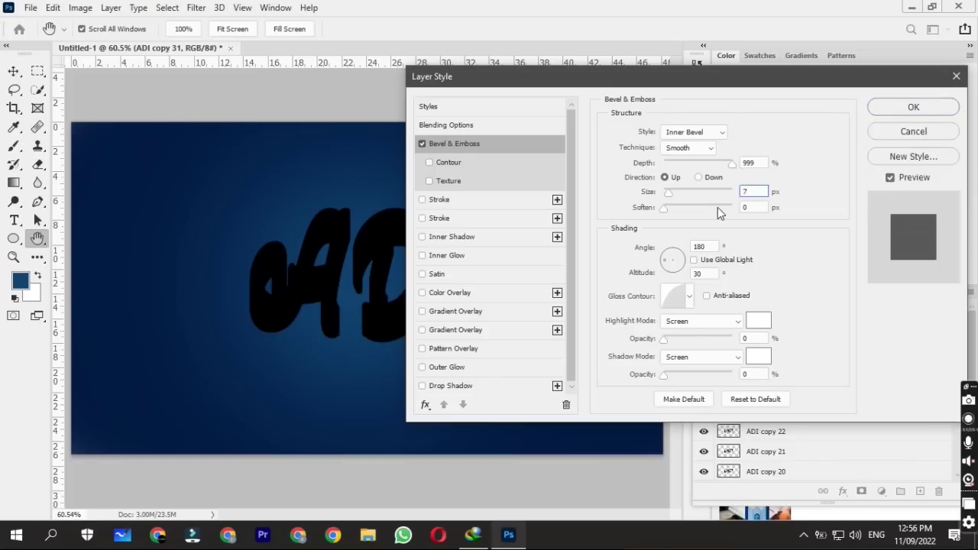
key("Up")
left_click(422, 293)
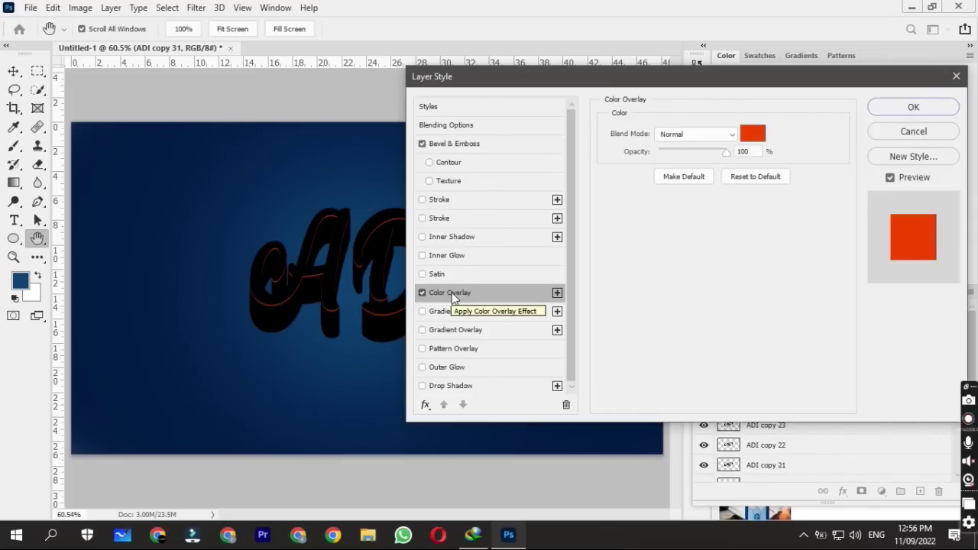
left_click(752, 134)
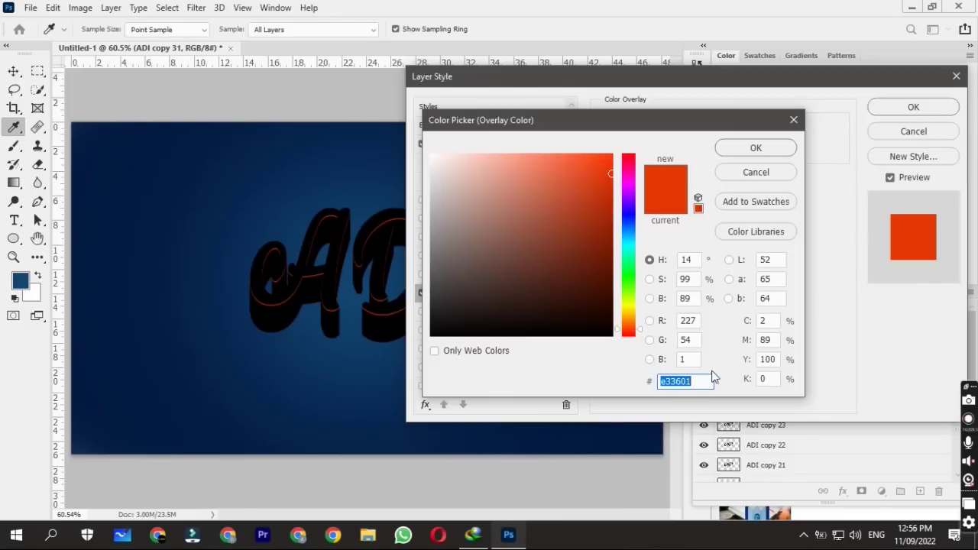
left_click(767, 153)
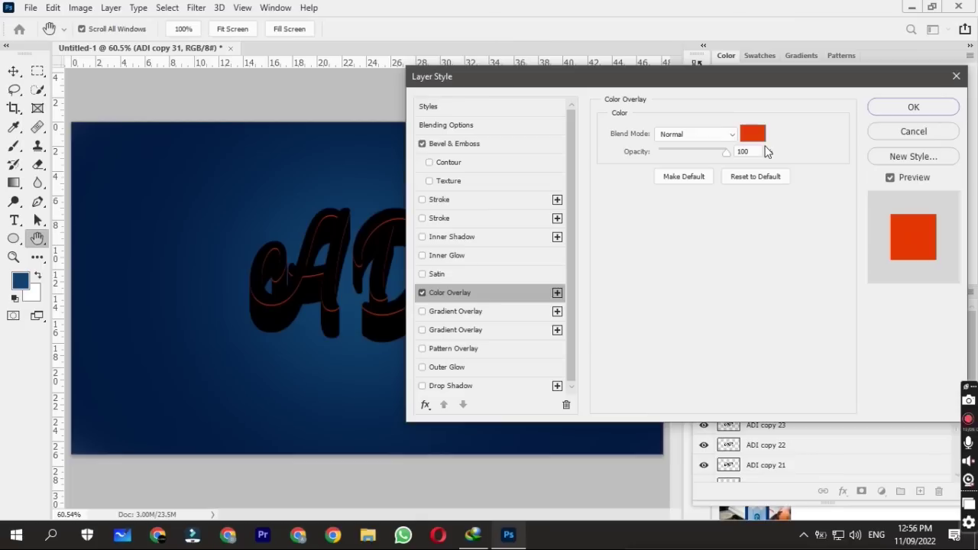
left_click(908, 109)
- Copy ADI copy 31's layer style and paste it onto all lower ADI copies
right_click(839, 266)
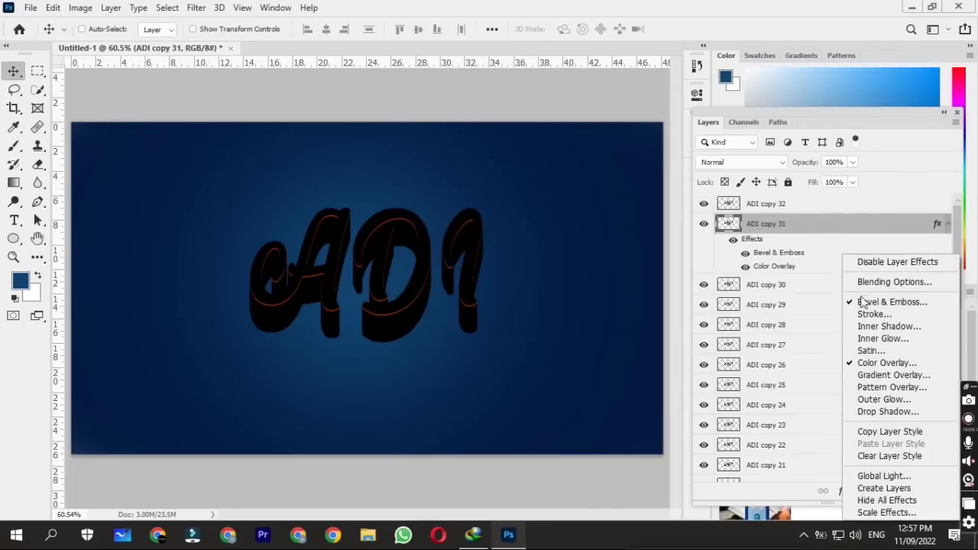
left_click(830, 343)
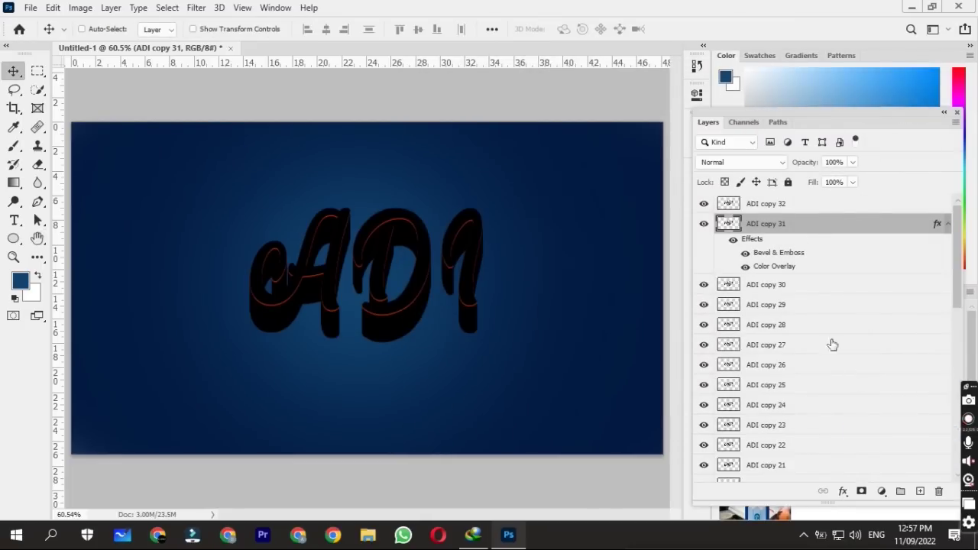
scroll(832, 299, "down", 5)
scroll(833, 314, "down", 5)
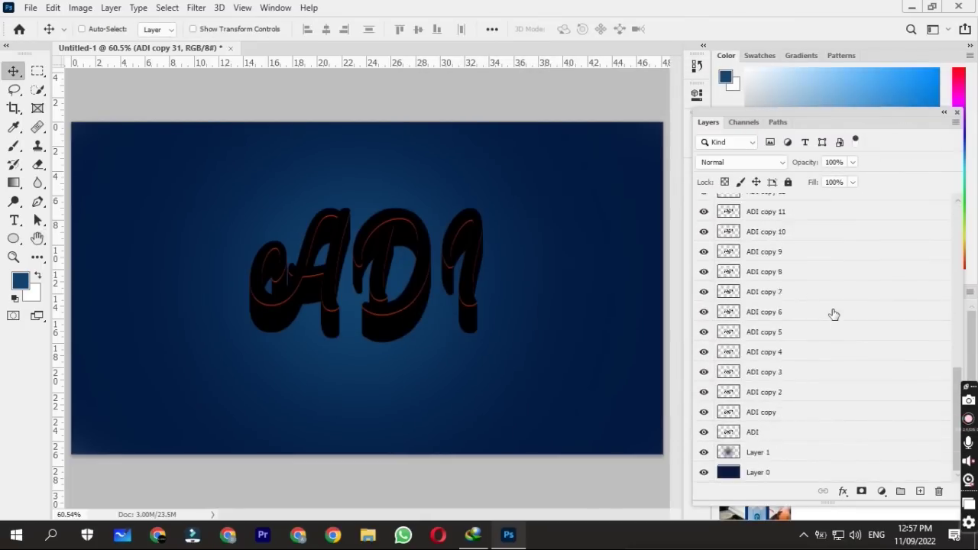
left_click(778, 413, "shift")
right_click(781, 393)
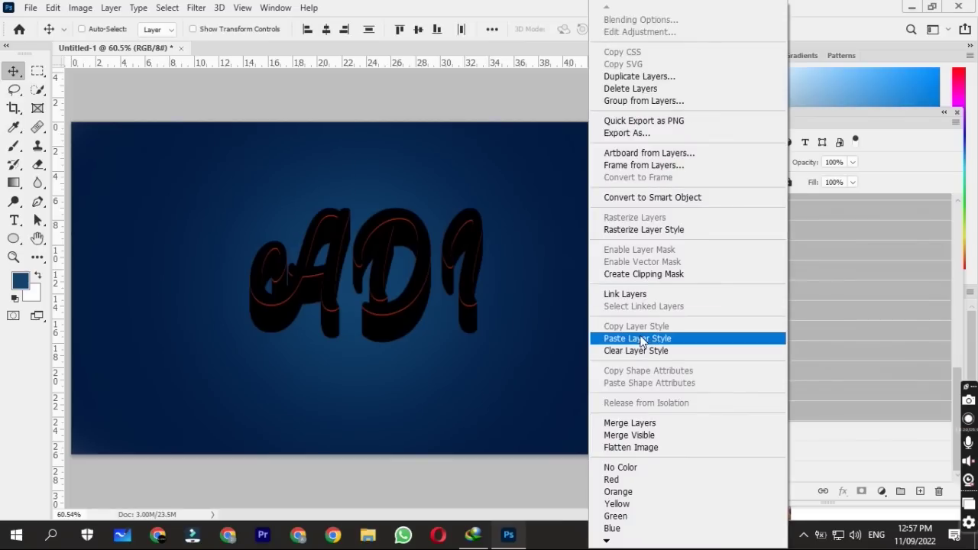
left_click(655, 339)
scroll(786, 342, "up", 3)
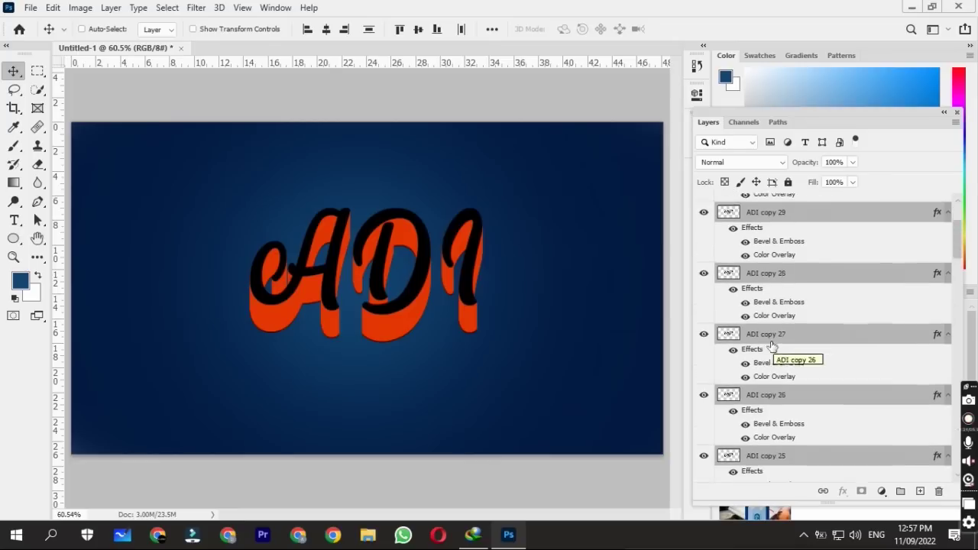
scroll(765, 348, "up", 2)
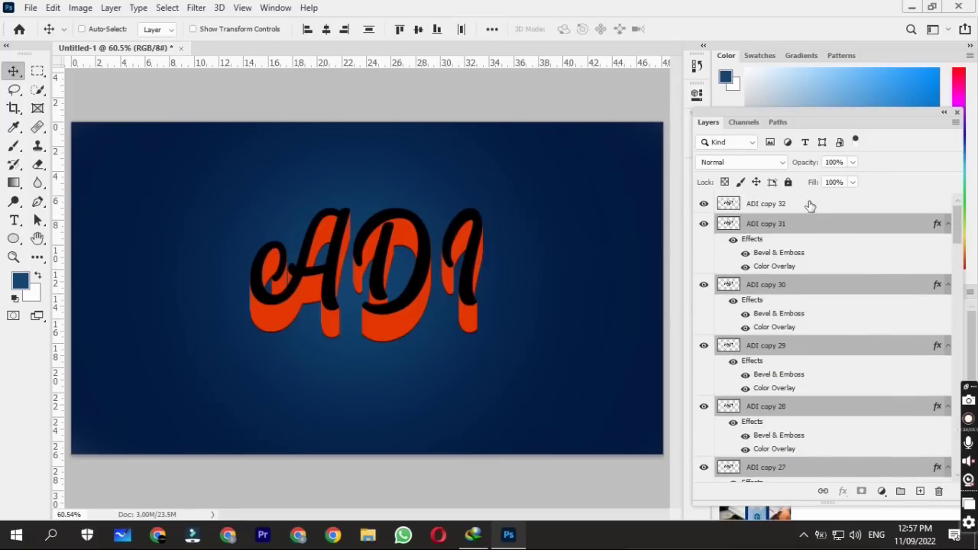
left_click(810, 204)
- Add a 135° Drop Shadow in Overlay blend mode to ADI copy 32
double_click(871, 204)
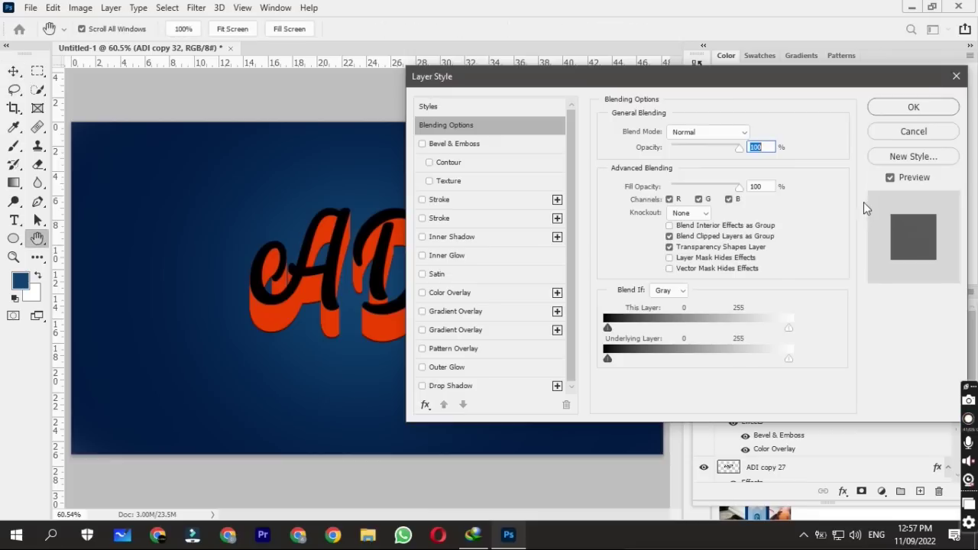
left_click(422, 386)
left_click(463, 387)
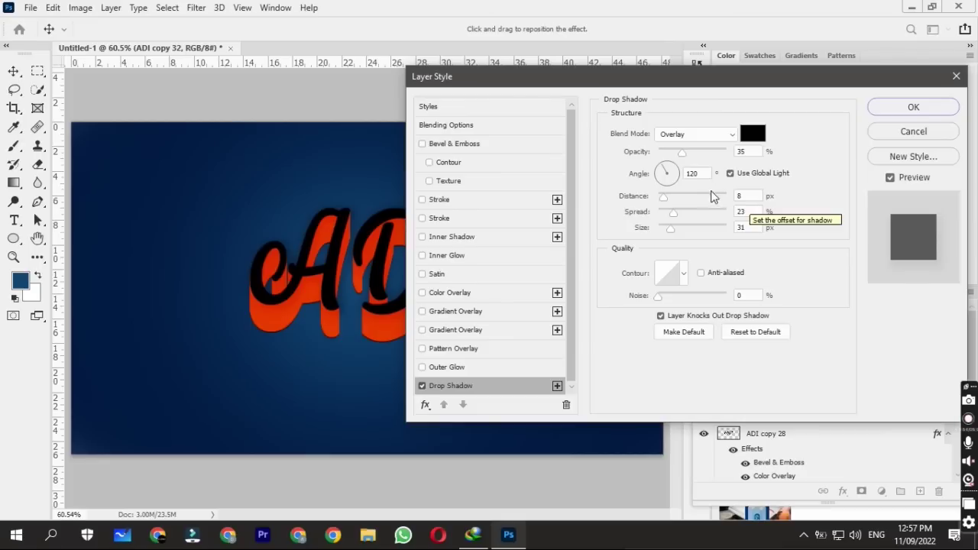
double_click(693, 173)
type("135")
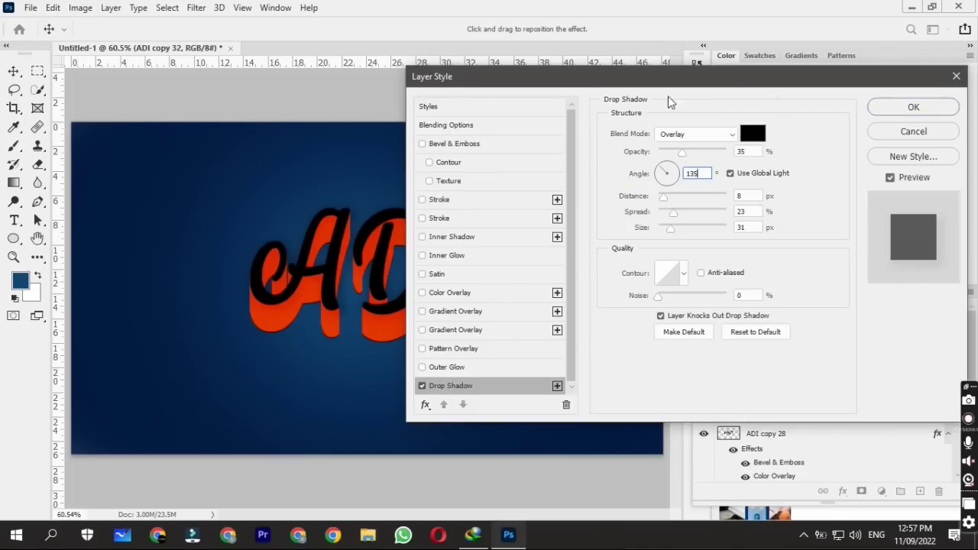
left_click(709, 136)
left_click(734, 283)
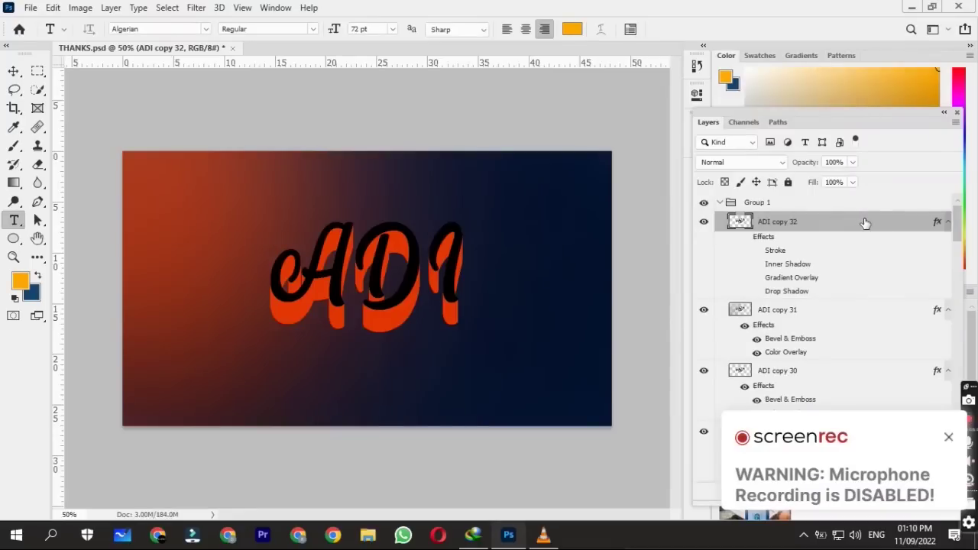
- Add an orange Stroke and Inner Shadow to ADI copy 32, and enable its Gradient Overlay
double_click(866, 222)
left_click(386, 319)
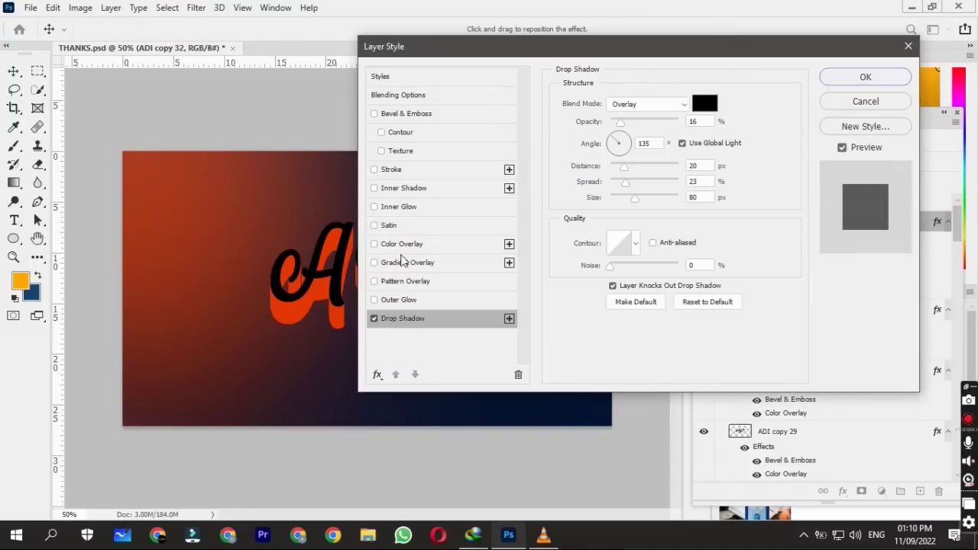
left_click(393, 171)
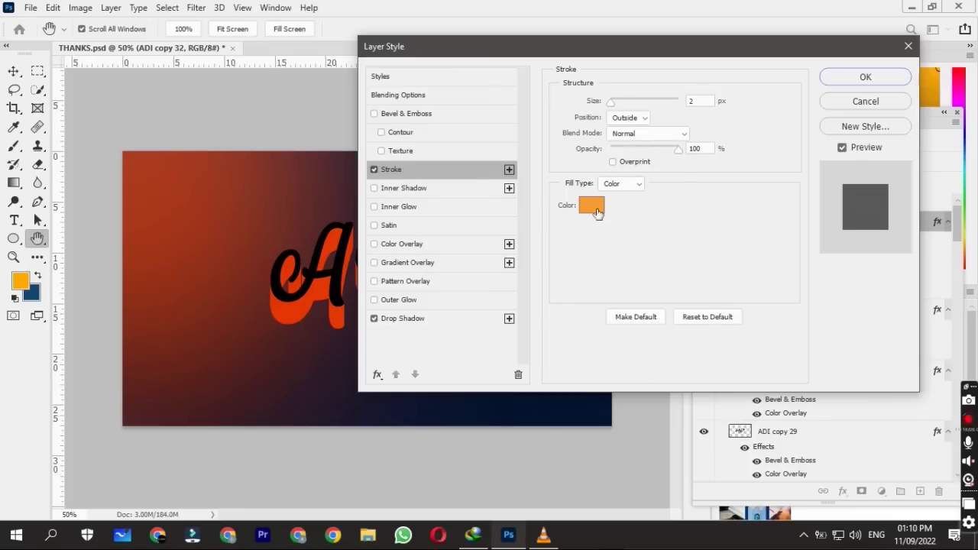
left_click(599, 211)
left_click(748, 149)
left_click(394, 188)
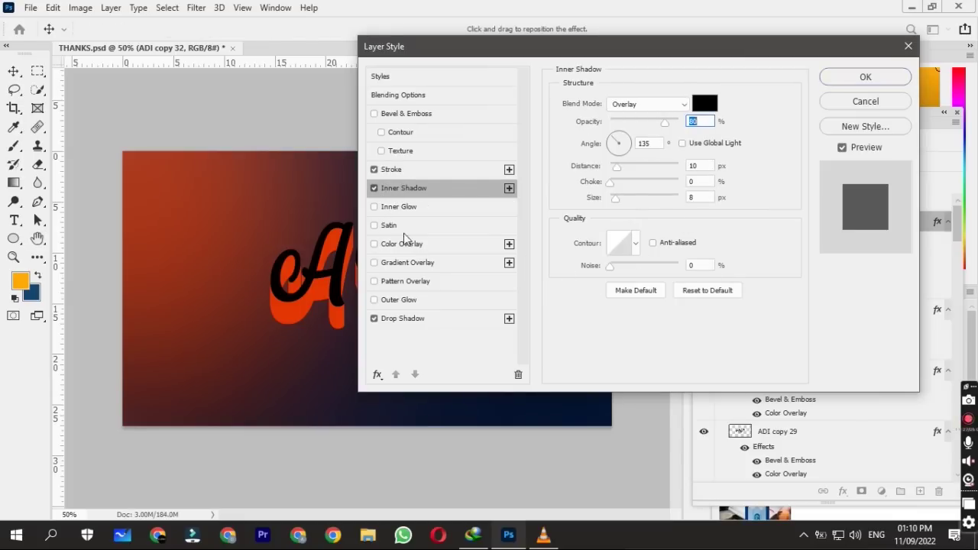
left_click(866, 79)
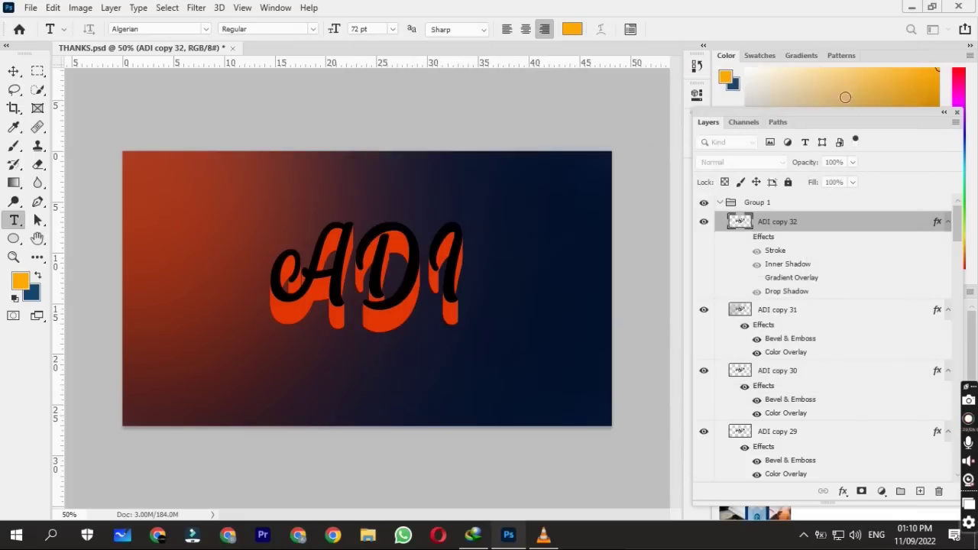
left_click(757, 278)
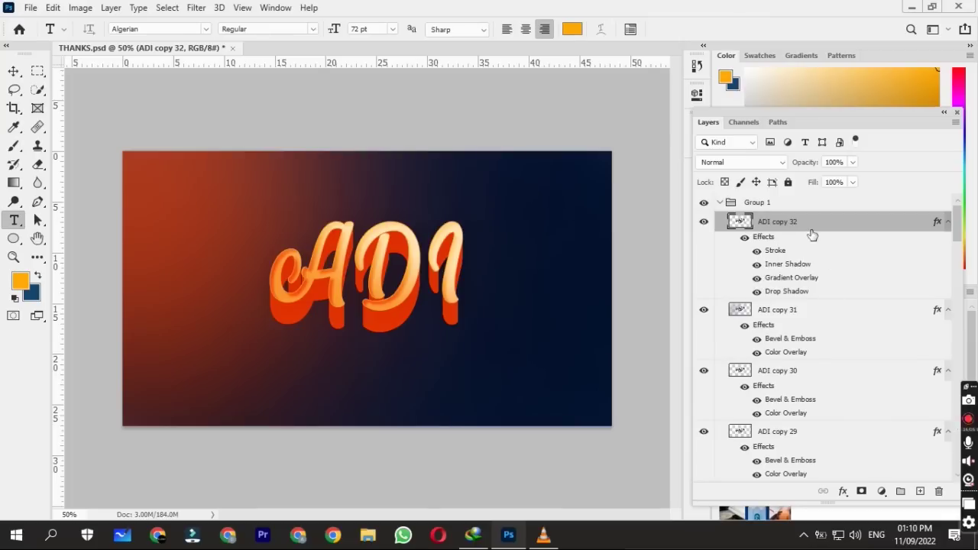
- Select ADI copy 32 through ADI copy and group them into Group 1
scroll(811, 367, "down", 10)
scroll(807, 371, "down", 5)
scroll(807, 371, "down", 4)
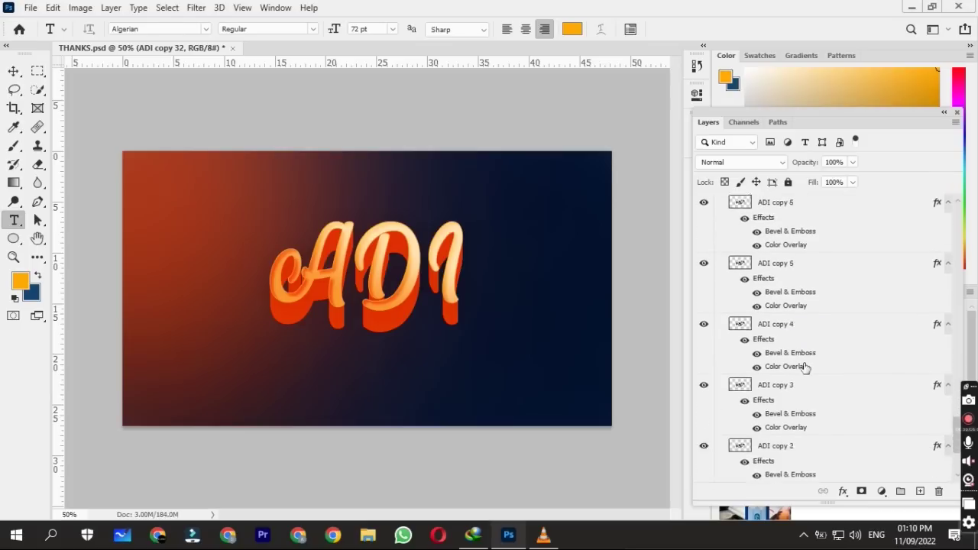
scroll(806, 371, "down", 4)
left_click(821, 354, "shift")
scroll(821, 355, "up", 5)
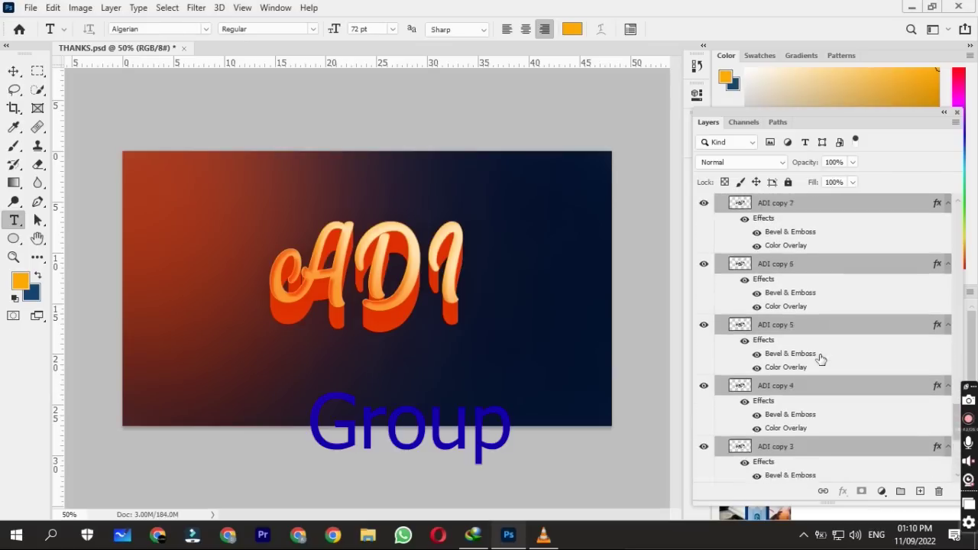
scroll(821, 357, "up", 5)
scroll(821, 359, "up", 5)
scroll(821, 360, "up", 5)
scroll(810, 352, "up", 5)
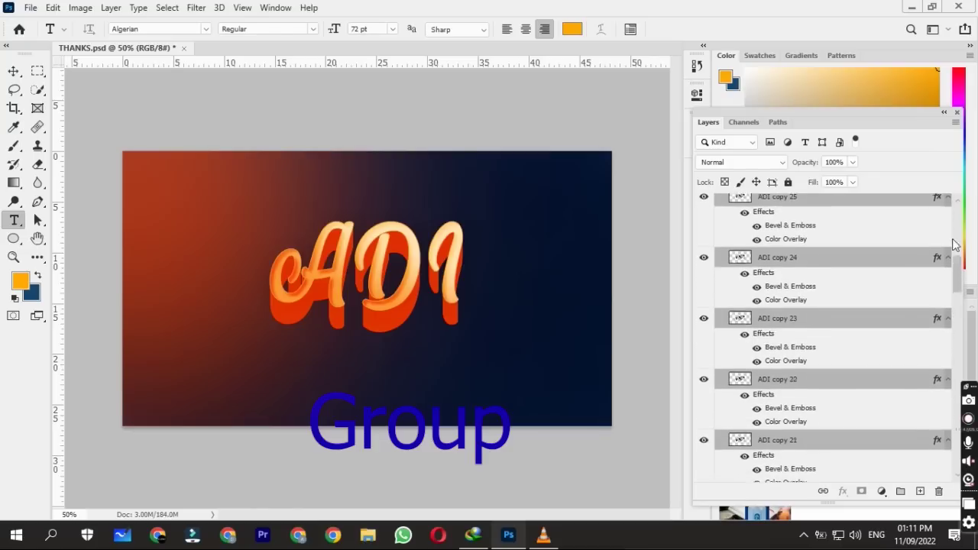
scroll(787, 305, "up", 4)
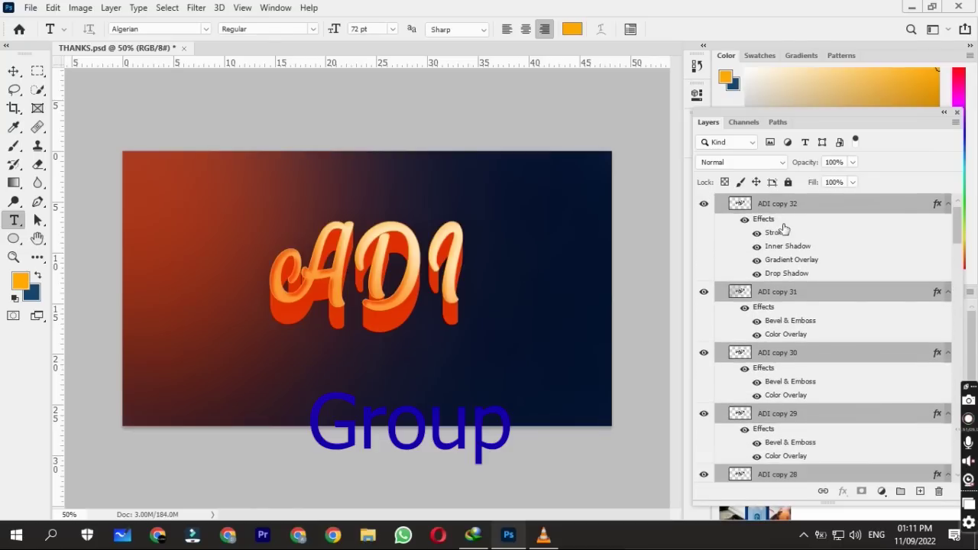
key("ctrl+g")
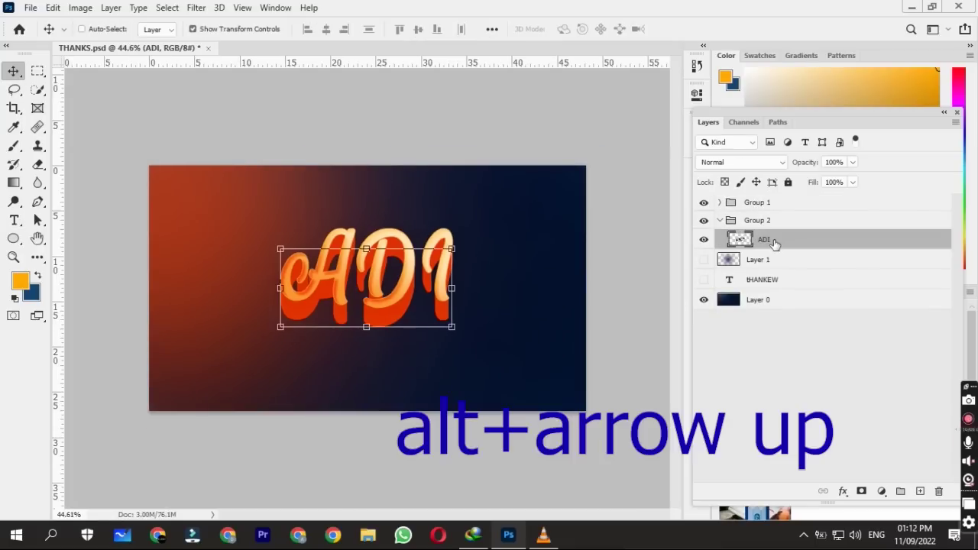
- Duplicate ADI in repeated one-pixel steps down and right to form a diagonal shadow trail
key("alt+Down")
key("alt+Right")
key("alt+Down")
key("alt+Right")
key("alt+Down")
key("alt+Right")
key("alt+Down")
key("alt+Right")
key("alt+Down")
key("alt+Right")
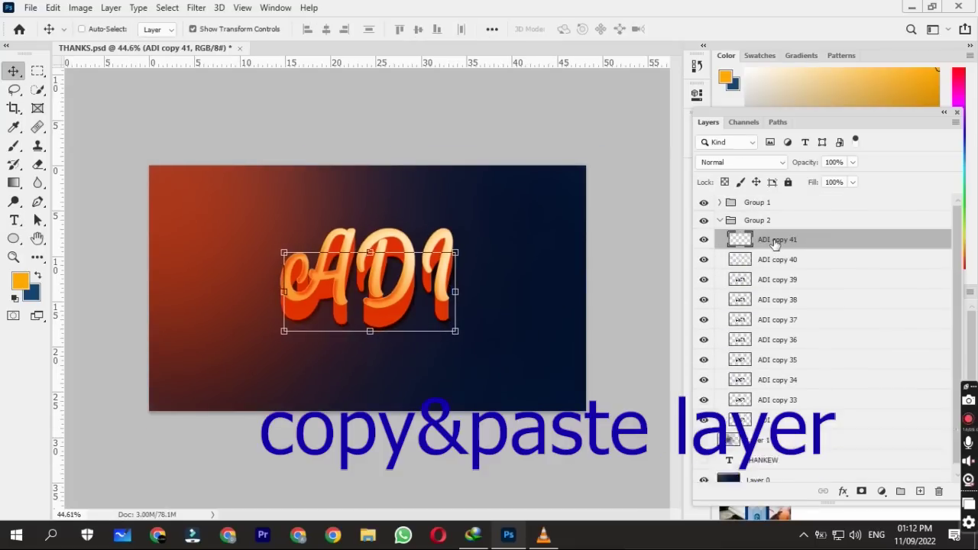
key("alt+Down")
key("alt+Right")
key("alt+Down")
key("alt+Right")
key("alt+Down")
key("alt+Right")
key("alt+Down")
key("alt+Right")
key("alt+Down")
key("alt+Right")
key("alt+Down")
key("alt+Right")
key("alt+Down")
key("alt+Right")
key("alt+Down")
key("alt+Right")
key("alt+Down")
key("alt+Right")
key("alt+Down")
key("alt+Right")
key("alt+Down")
key("alt+Right")
key("alt+Down")
key("alt+Right")
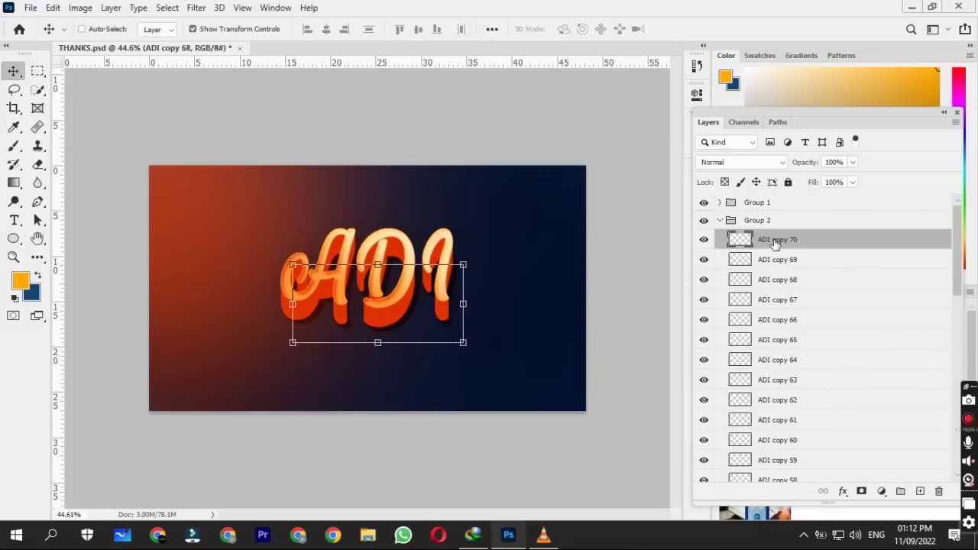
key("alt+Down")
key("alt+Right")
key("alt+Down")
key("alt+Right")
key("alt+Down")
key("alt+Right")
key("alt+Down")
key("alt+Right")
key("alt+Down")
key("alt+Right")
key("alt+Down")
key("alt+Right")
key("alt+Down")
key("alt+Right")
key("alt+Down")
key("alt+Right")
key("alt+Down")
key("alt+Right")
key("alt+Down")
key("alt+Right")
key("alt+Down")
key("alt+Right")
key("alt+Down")
key("alt+Right")
key("alt+Down")
key("alt+Right")
key("alt+Down")
key("alt+Right")
key("alt+Down")
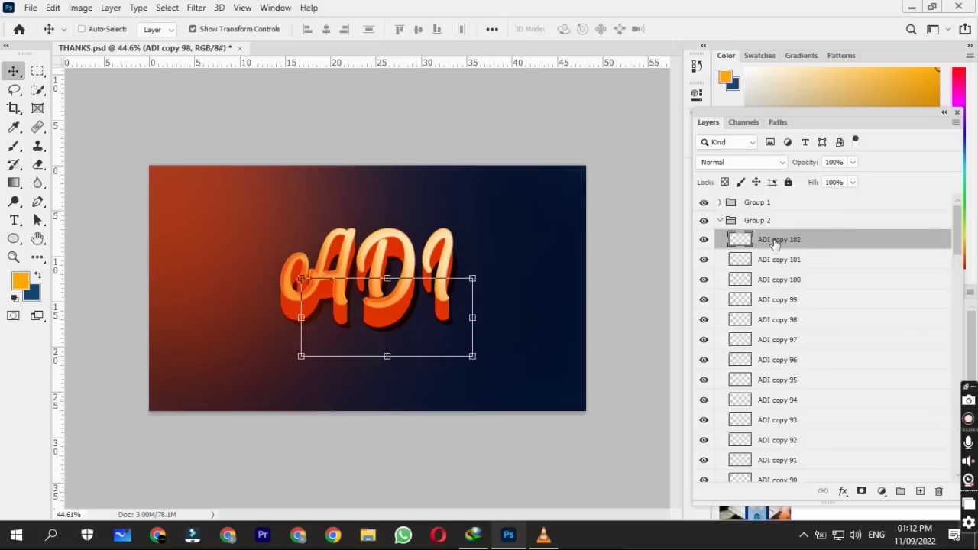
key("alt+Right")
key("alt+Down")
key("alt+Right")
key("alt+Down")
key("alt+Right")
key("alt+Down")
key("alt+Right")
key("alt+Down")
key("alt+Right")
key("alt+Down")
key("alt+Right")
key("alt+Down")
key("alt+Right")
- Undo the last copies and delete surplus shadow copies so the trail ends at ADI copy 61
key("ctrl+z")
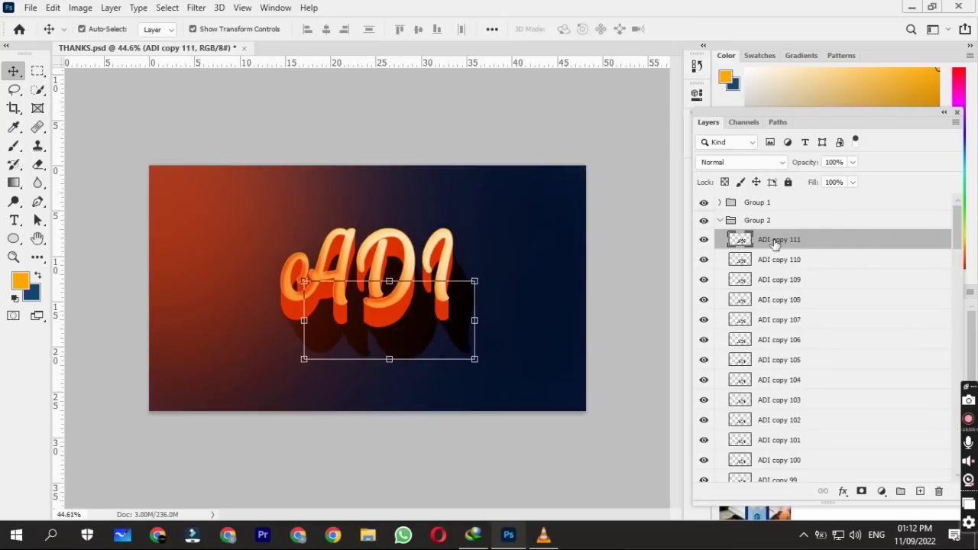
key("ctrl+z")
key("ctrl+z")
key("ctrl+z")
key("ctrl+z")
key("ctrl+z")
key("ctrl+z")
key("ctrl+z")
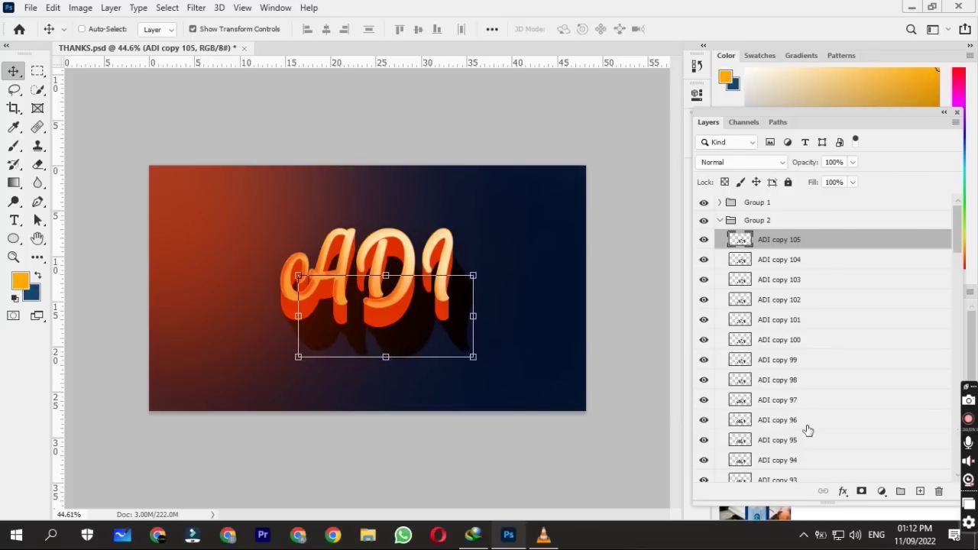
key("ctrl+z")
key("ctrl+z")
key("ctrl+z")
key("ctrl+z")
key("ctrl+z")
key("ctrl+z")
key("Delete")
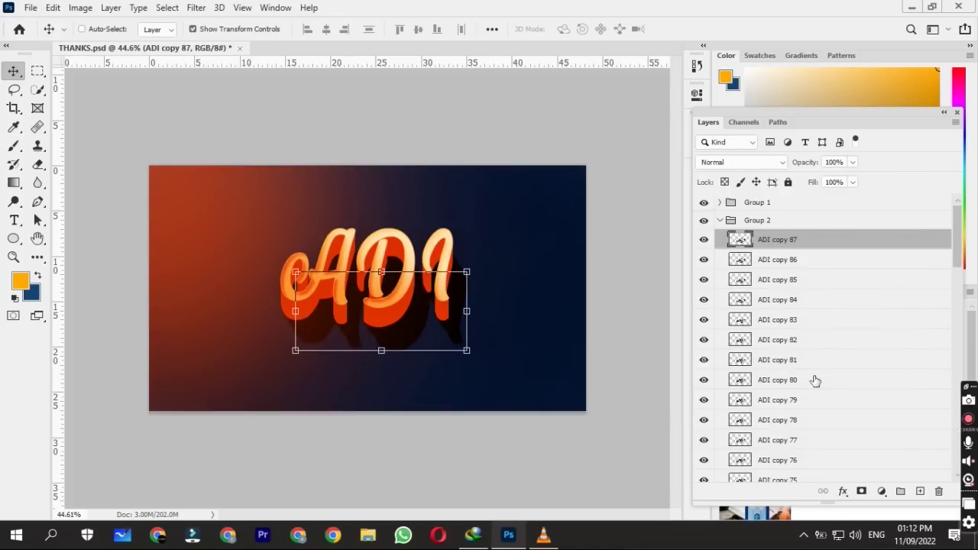
left_click(815, 380, "shift")
key("Delete")
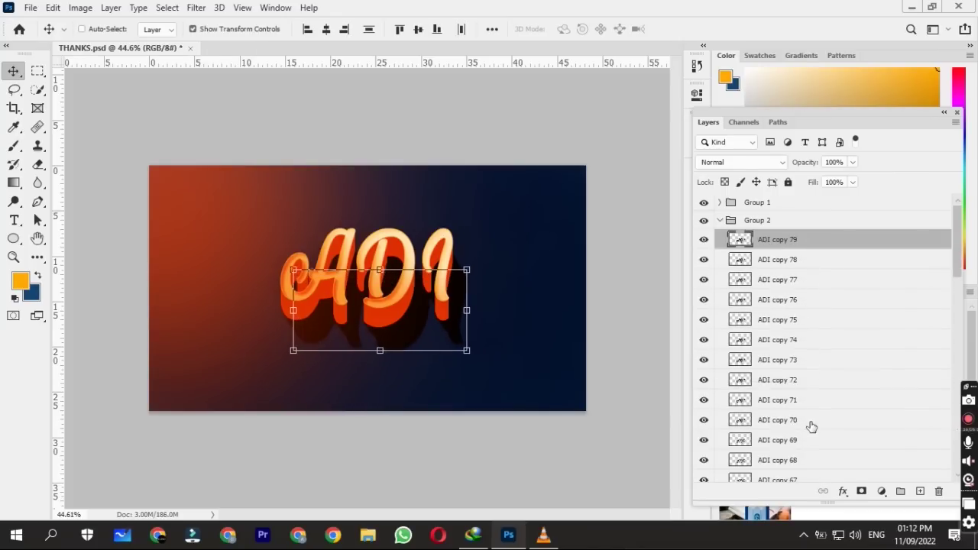
left_click(811, 420, "shift")
key("Delete")
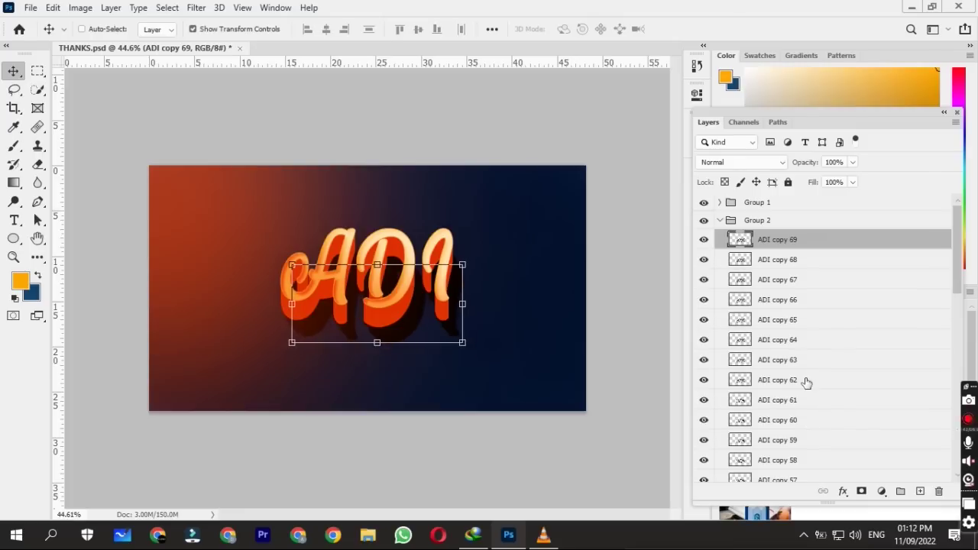
left_click(806, 383, "shift")
key("Delete")
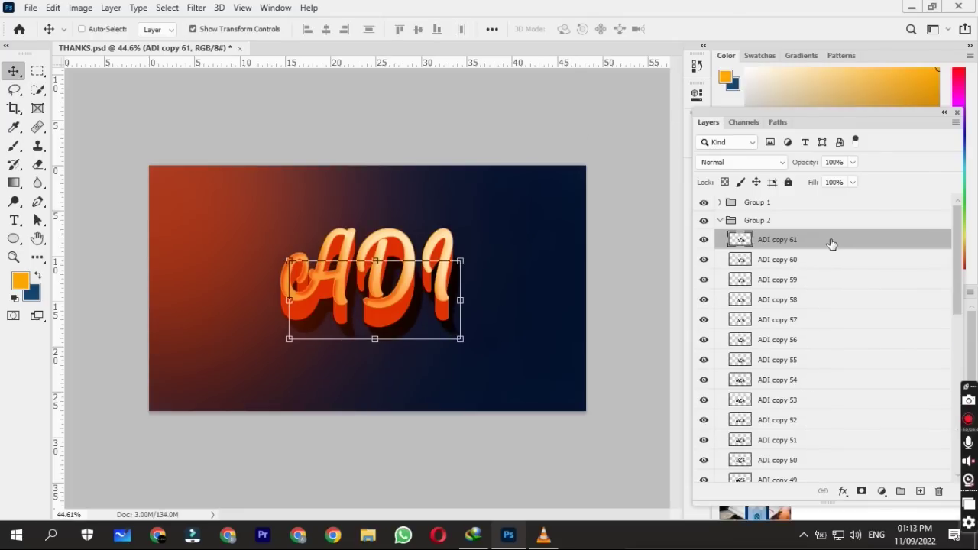
scroll(822, 258, "down", 2)
scroll(814, 260, "up", 2)
- Apply a Motion Blur to the shadow copies
left_click(196, 8)
mouse_move(212, 224)
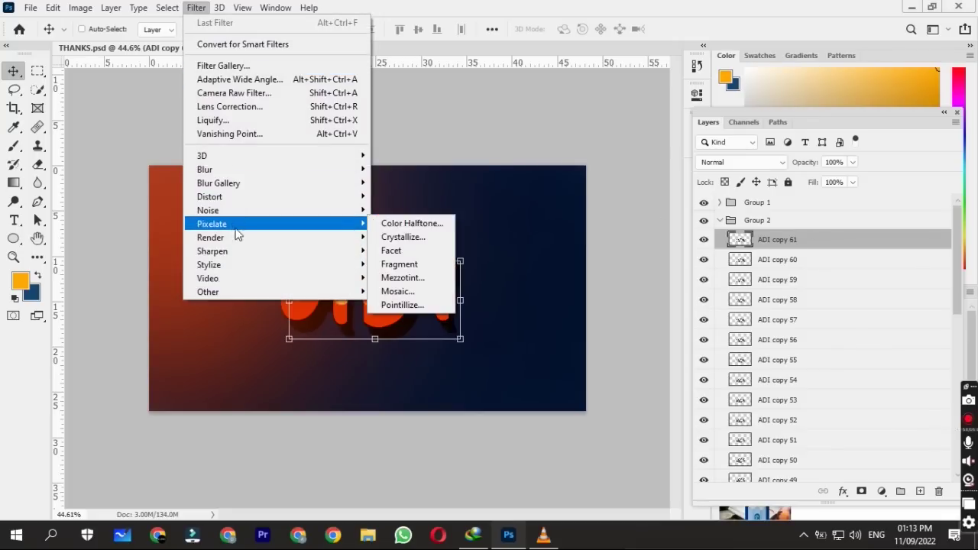
left_click(407, 249)
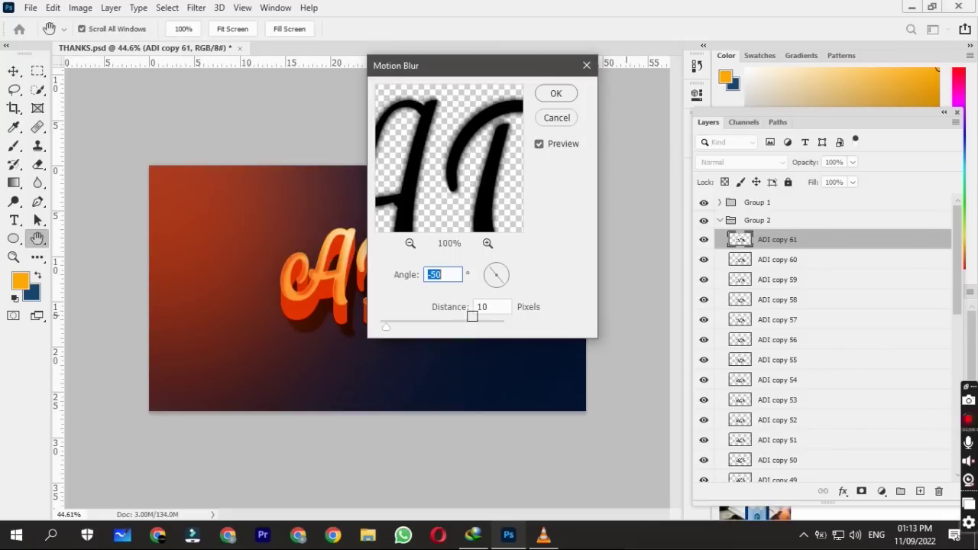
left_click(556, 93)
key("v")
- Group the shadow copies from ADI copy 61 down to ADI and collapse the group
scroll(885, 376, "down", 3)
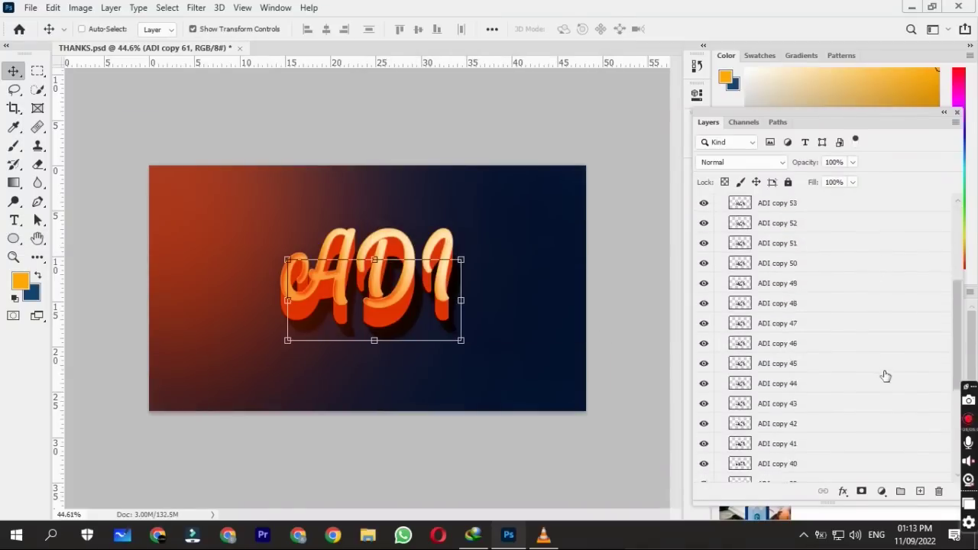
scroll(885, 377, "down", 4)
left_click(772, 417, "shift")
key("ctrl+g")
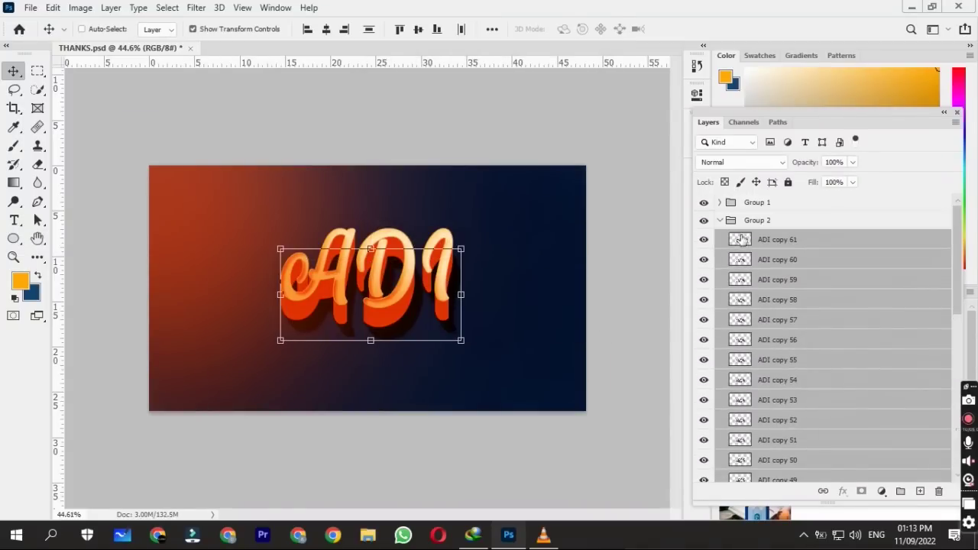
left_click(720, 221)
- Show Layer 1's blue glow and THANKEW text, hide transform controls, and select Layer 0
left_click(705, 240)
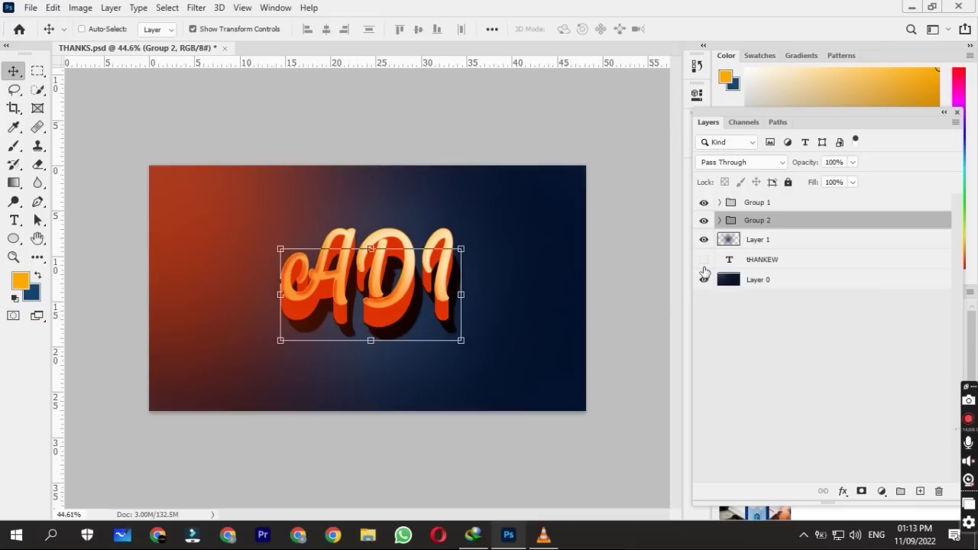
left_click(704, 260)
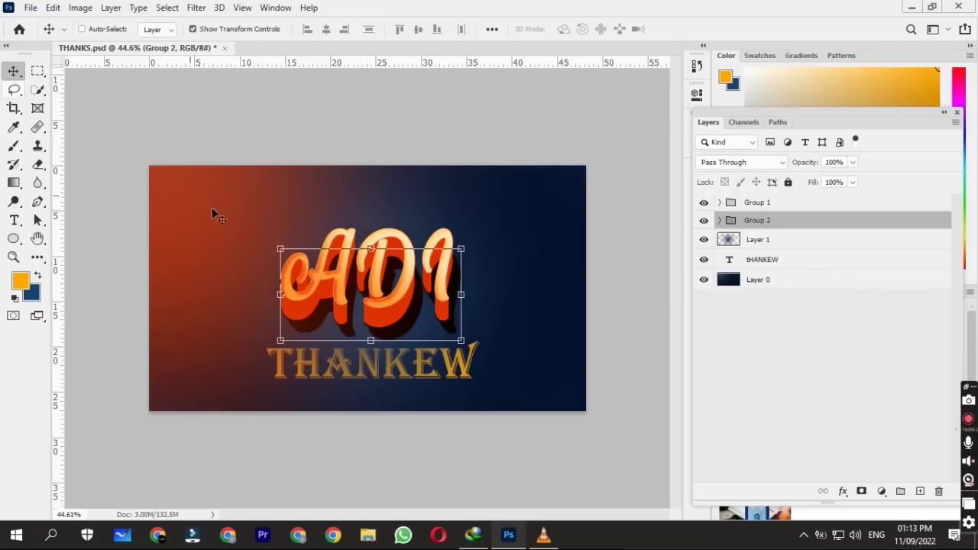
left_click(193, 29)
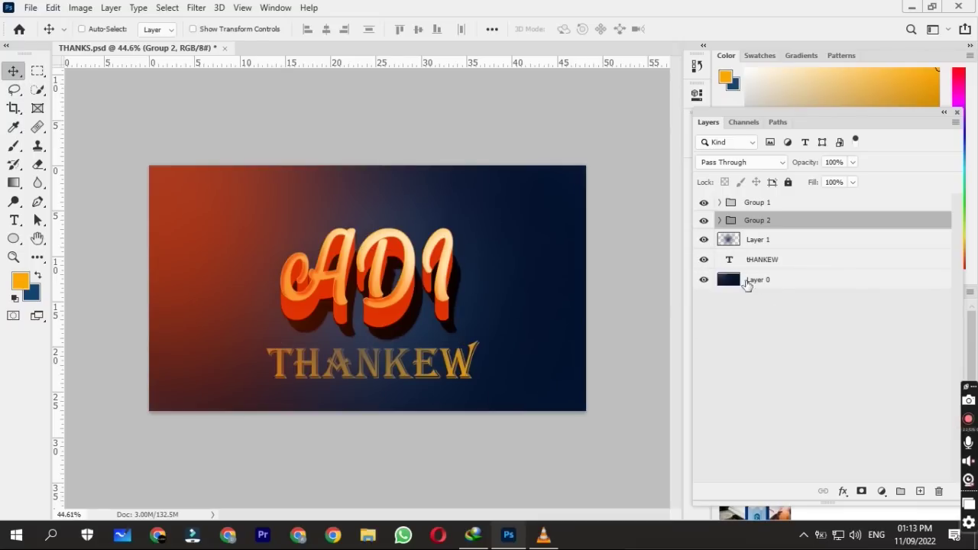
left_click(730, 283)
- Choose the Brush with the soft 1400 px tip and set the foreground colour to white
left_click(14, 145)
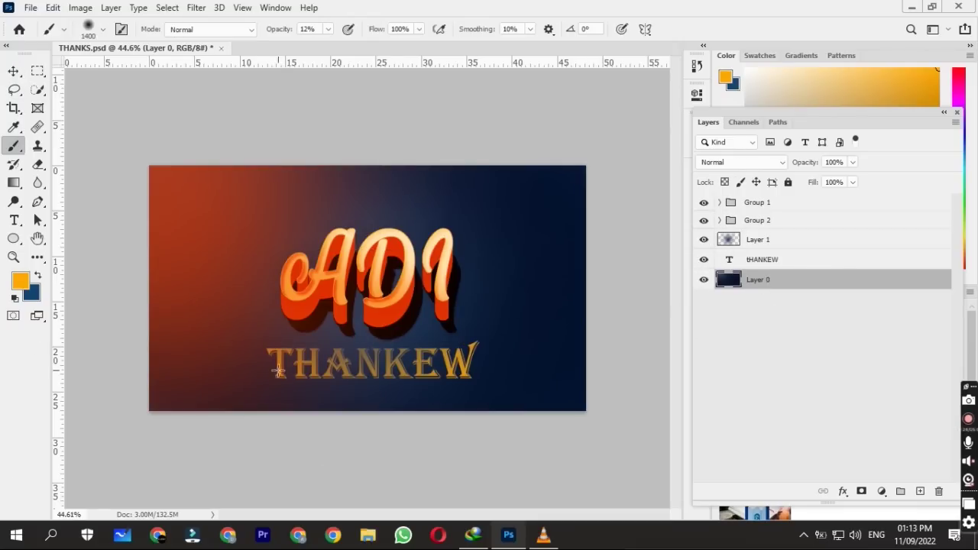
right_click(246, 249)
right_click(529, 284)
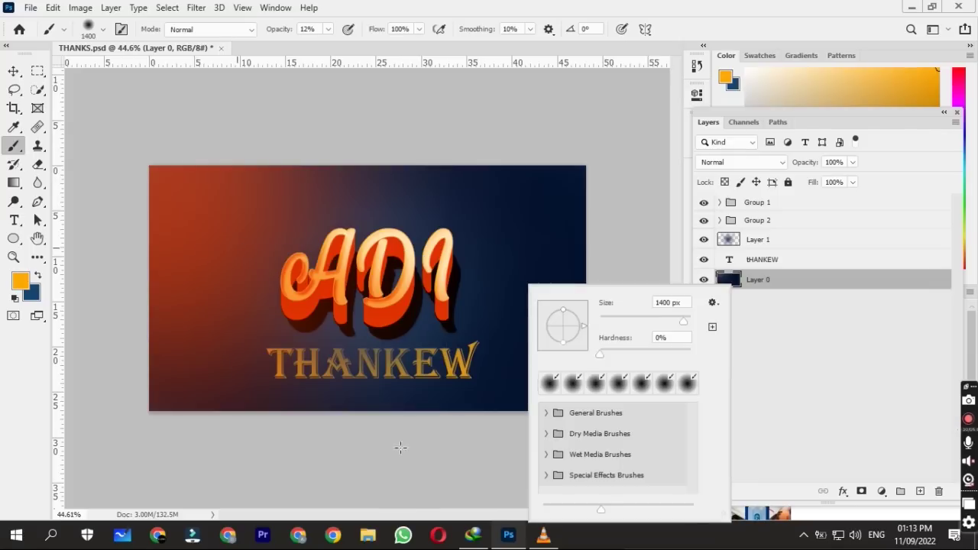
left_click(398, 443)
left_click(20, 280)
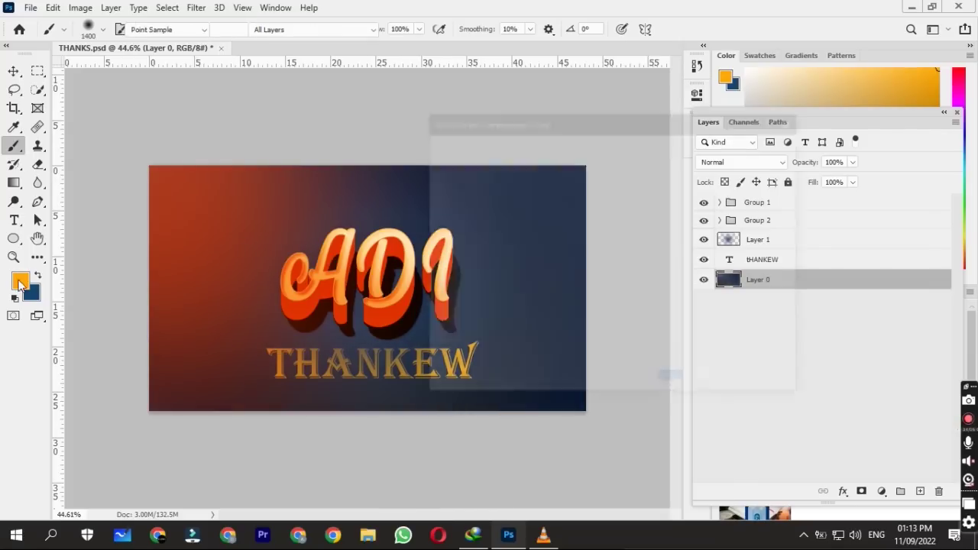
left_click(442, 153)
key("Return")
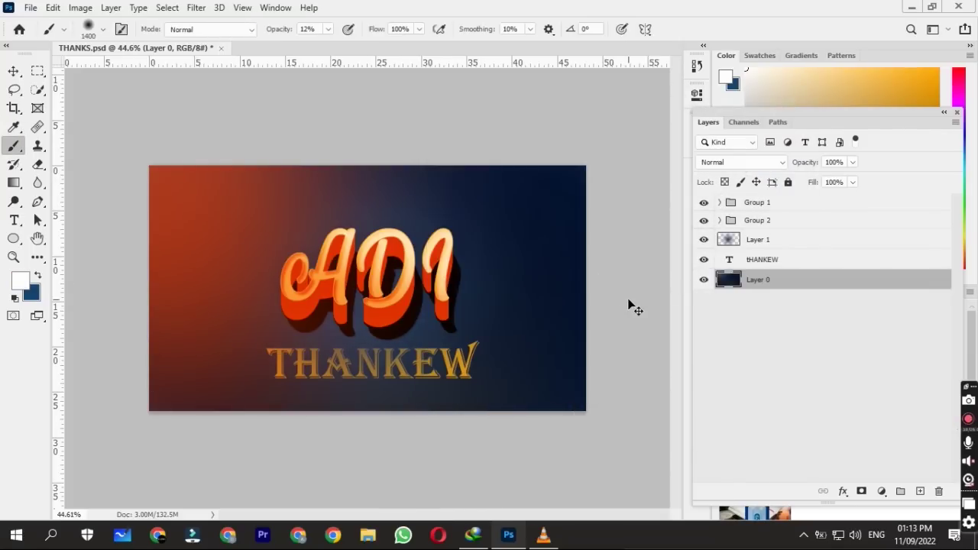
- Open Save As, choose saving to this computer, then cancel
key("ctrl+shift+s")
left_click(574, 393)
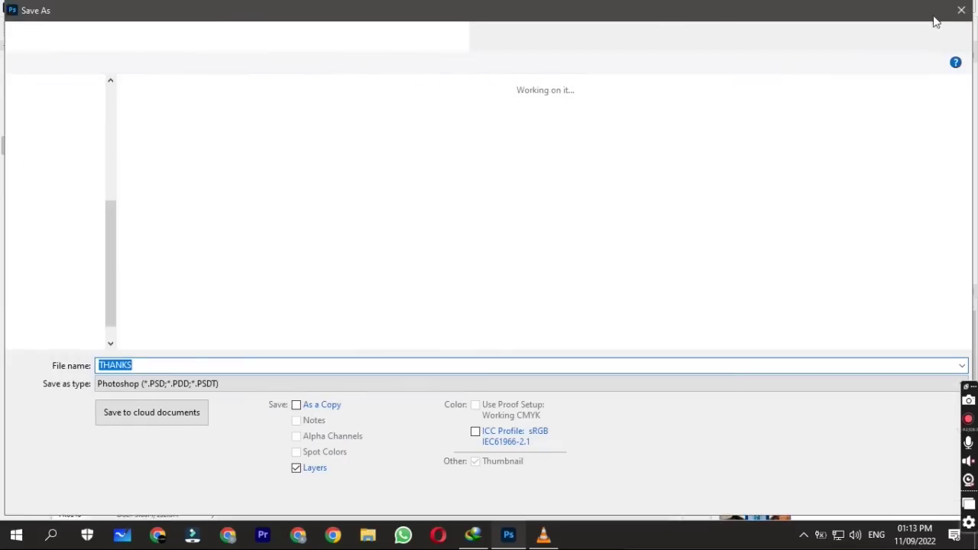
left_click(961, 10)
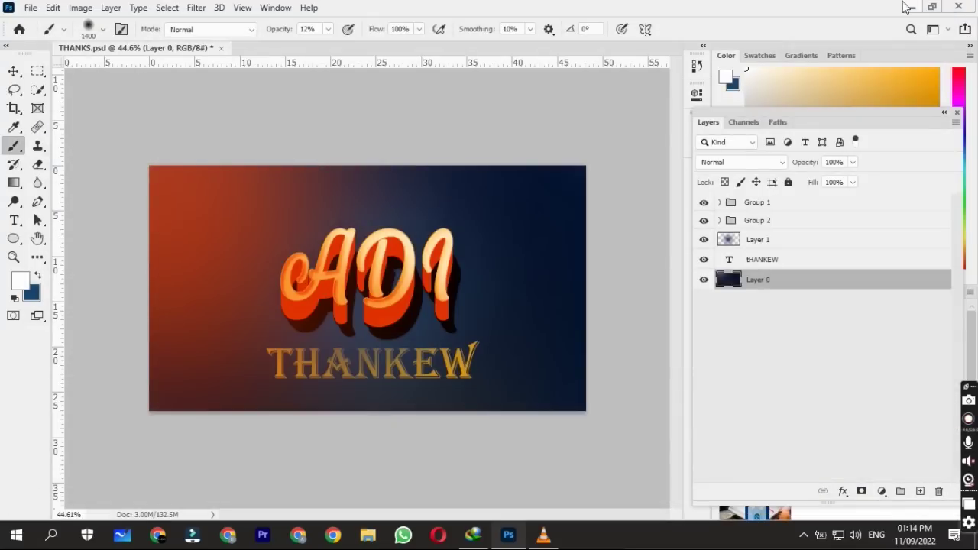